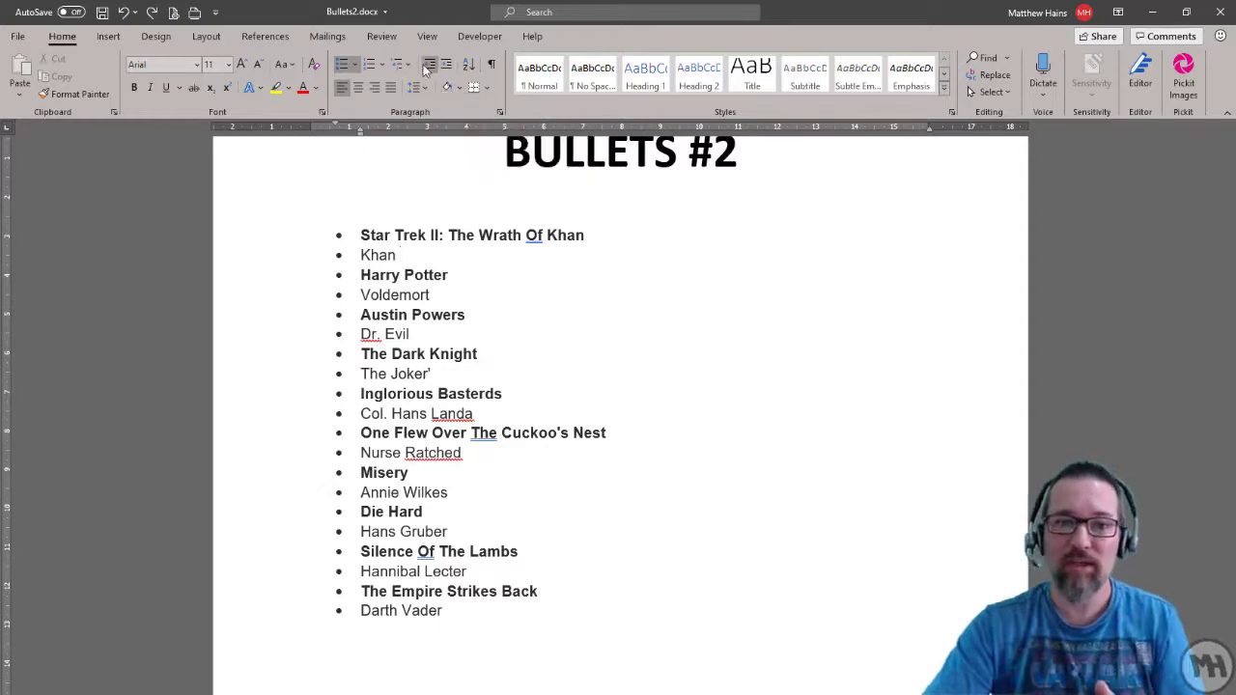
Demote the villain bullets under the first five film titles, Star Trek II to Inglorious Basterds, to the second level one at a time
click(448, 68)
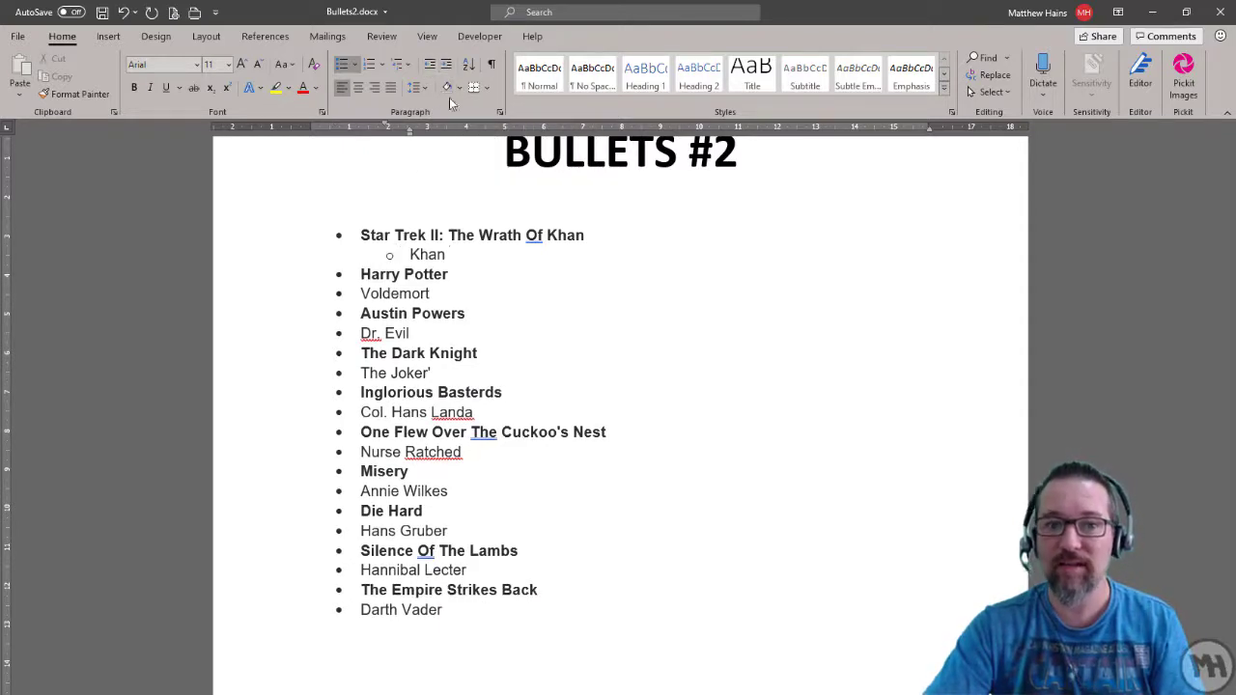
click(445, 292)
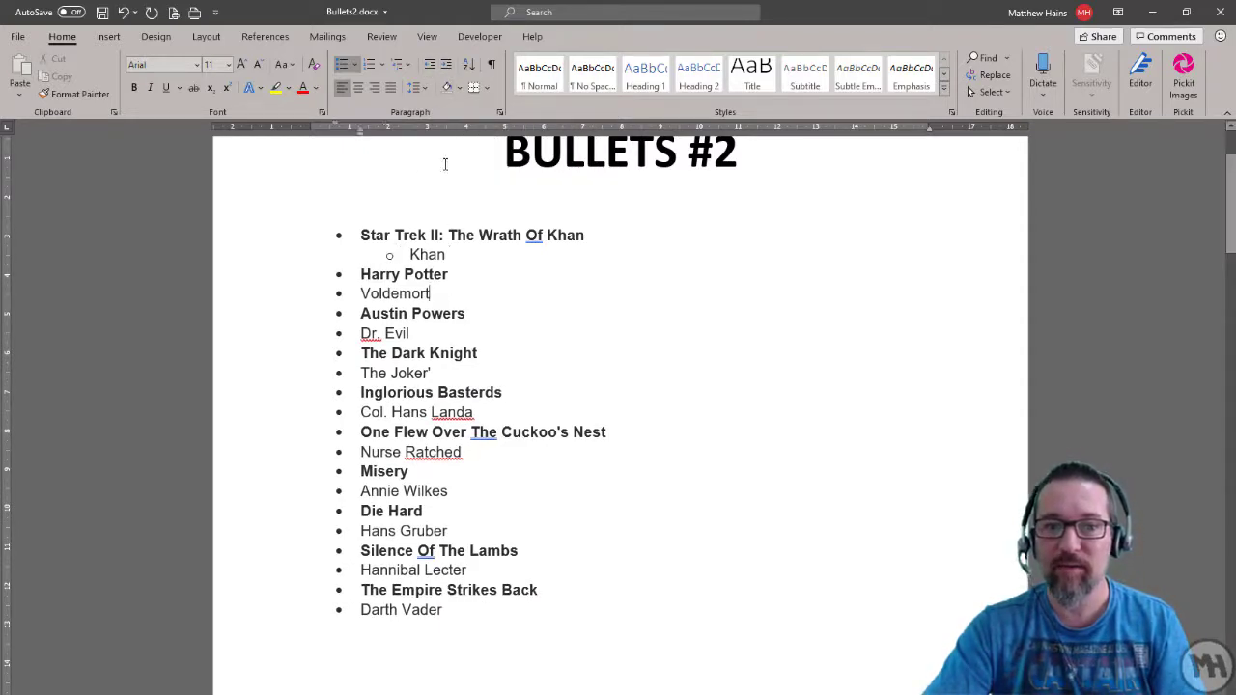
click(446, 65)
click(416, 332)
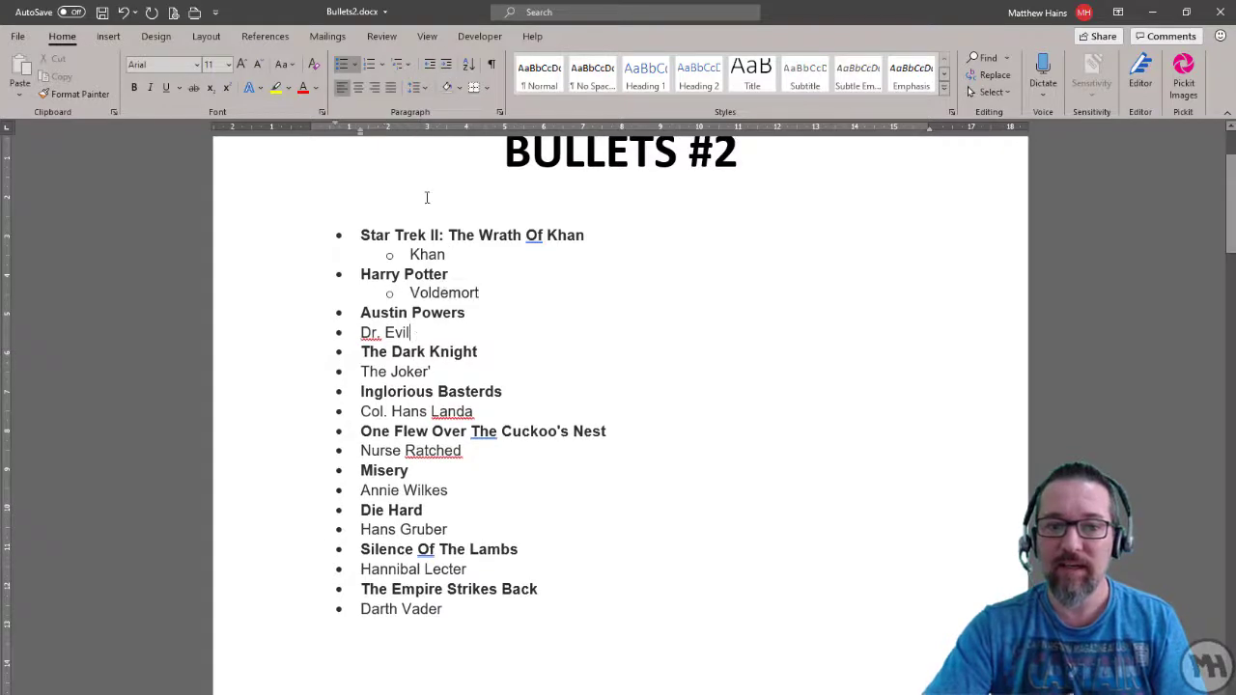
click(448, 68)
click(429, 375)
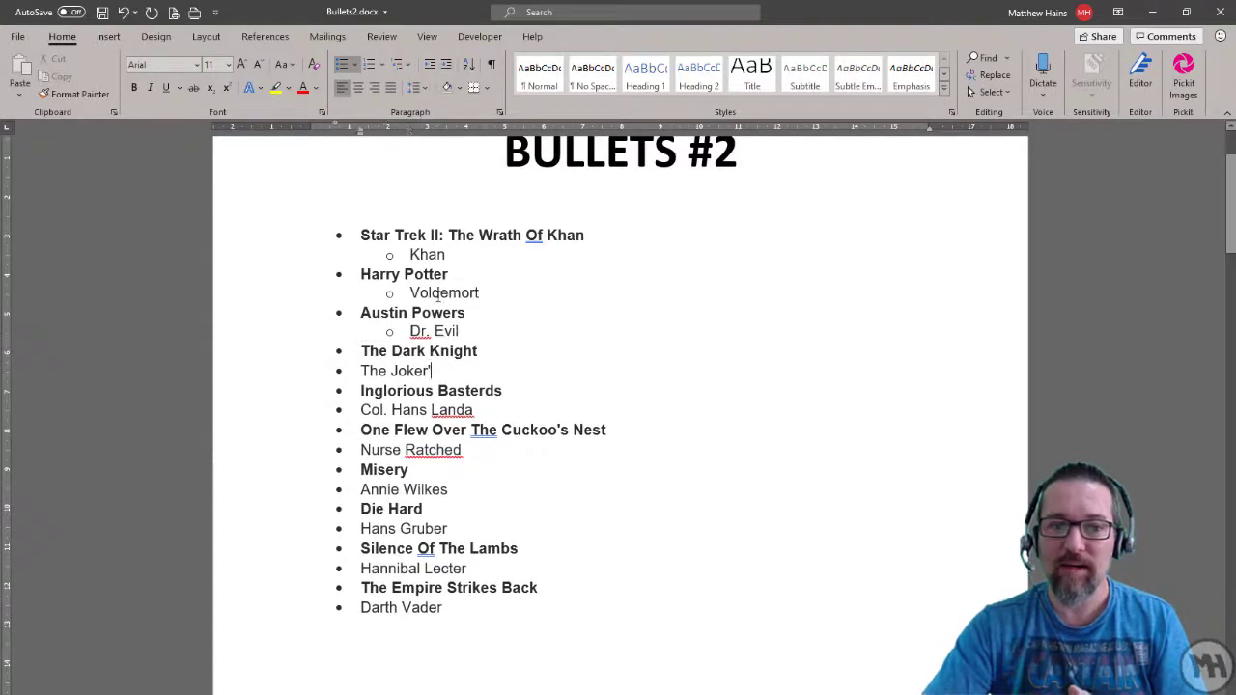
click(446, 64)
click(480, 410)
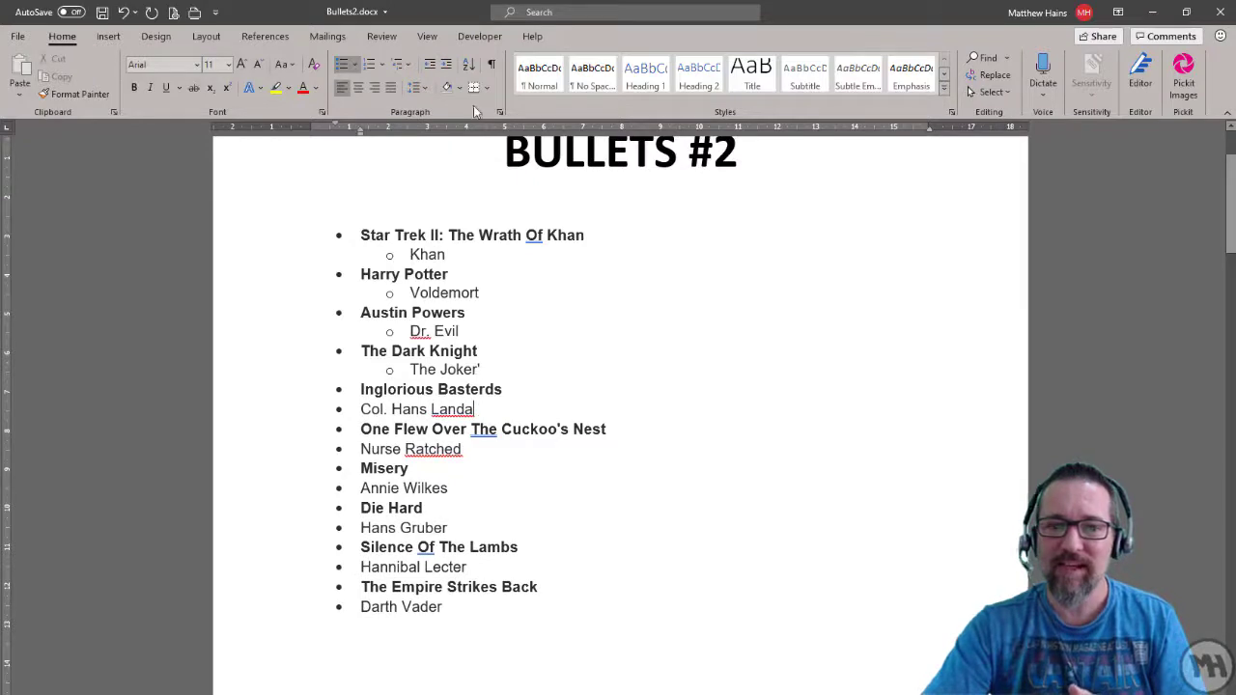
click(446, 65)
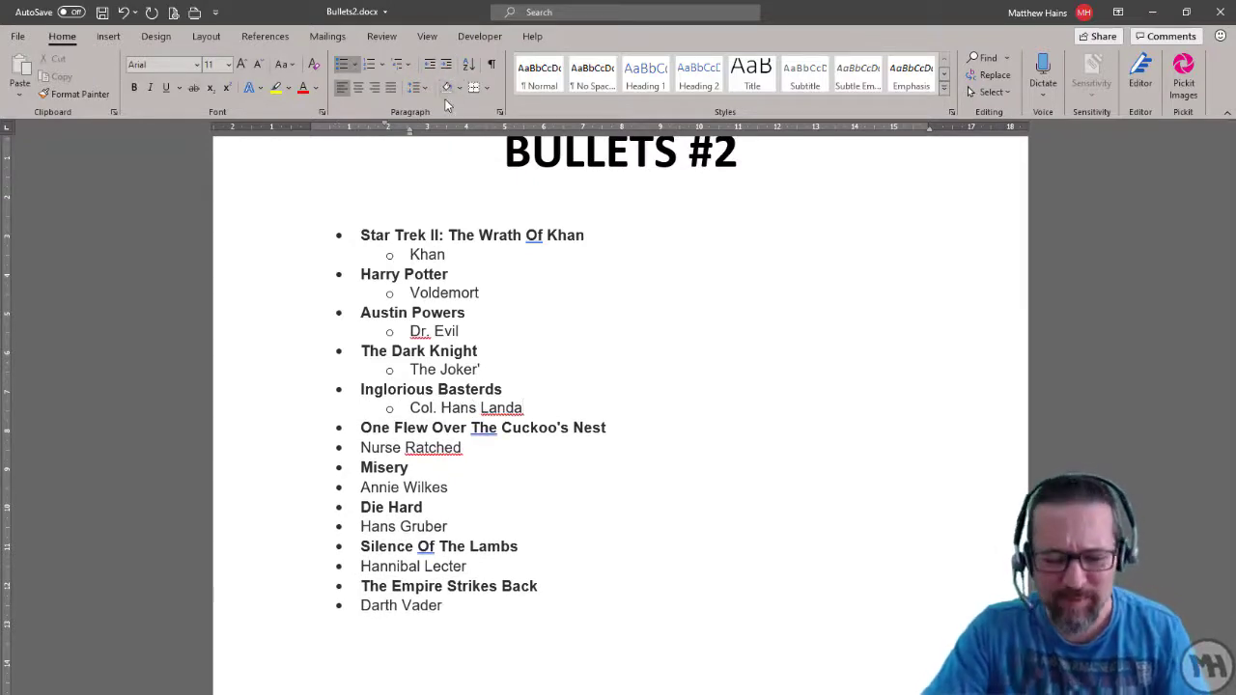
Undo the five individual bullet demotions in the film list
key(ctrl+z)
key(ctrl+z)
key(ctrl+z)
key(ctrl+z)
key(ctrl+z)
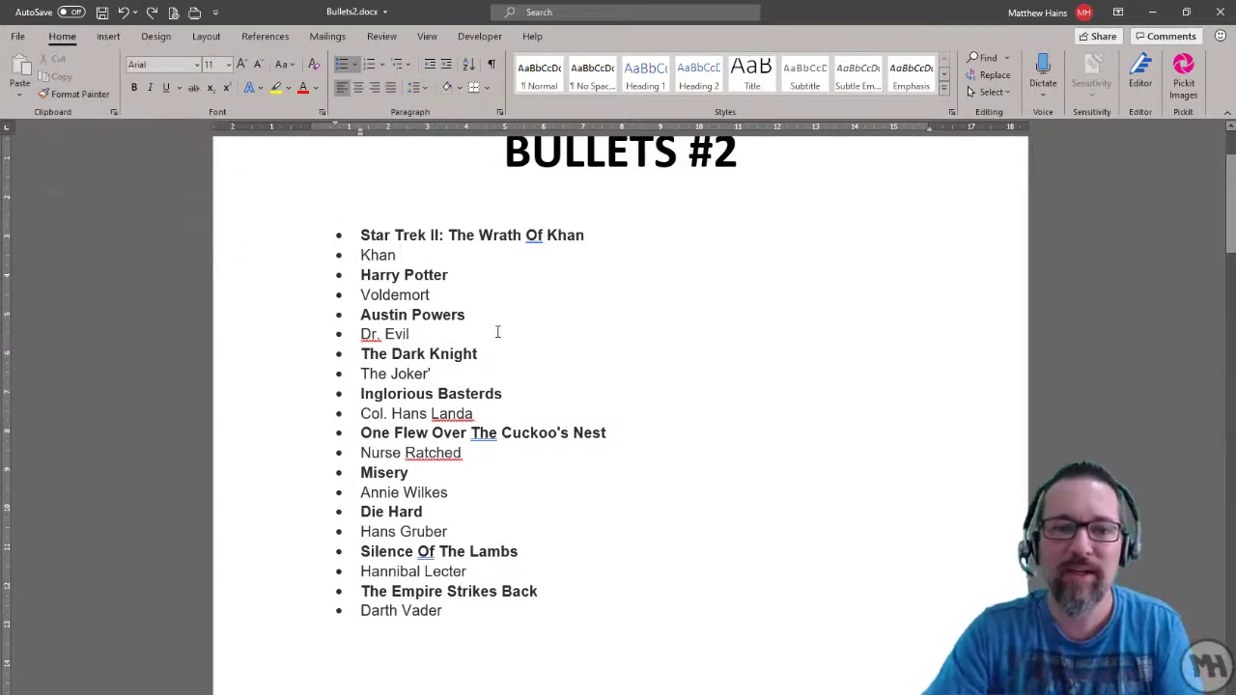
Demote all ten non-bold villain bullets beneath the bold film titles to the second level in one operation
click(251, 262)
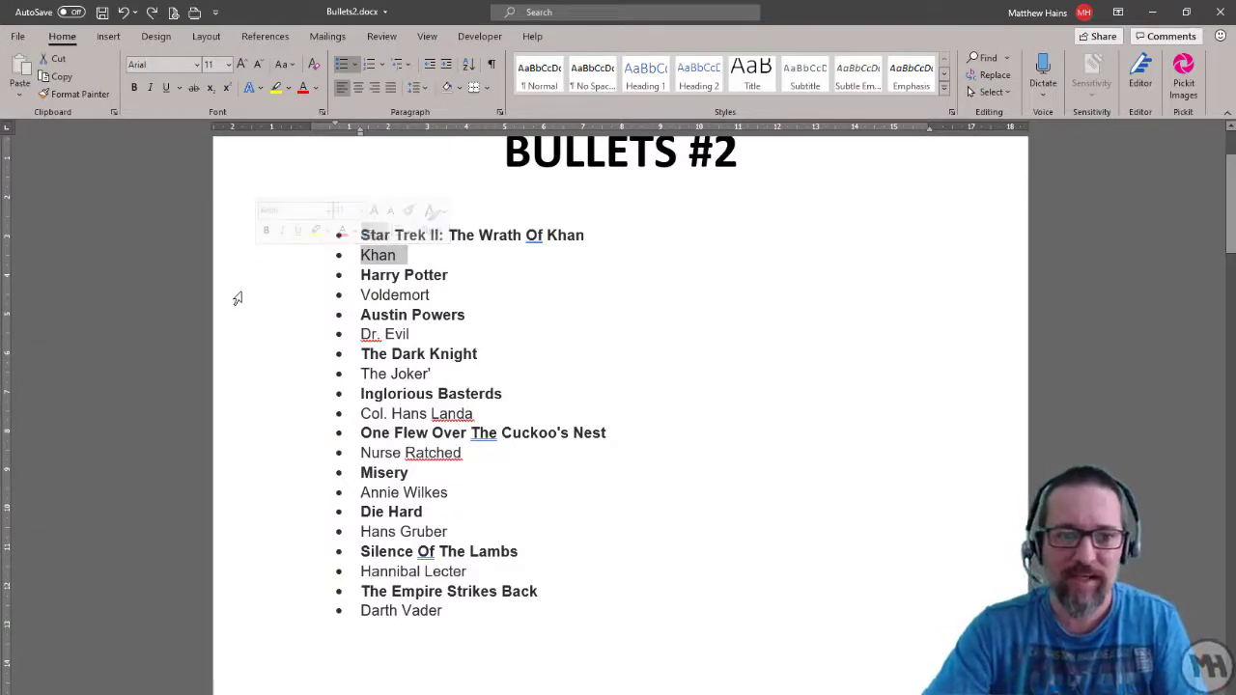
ctrl+click(235, 295)
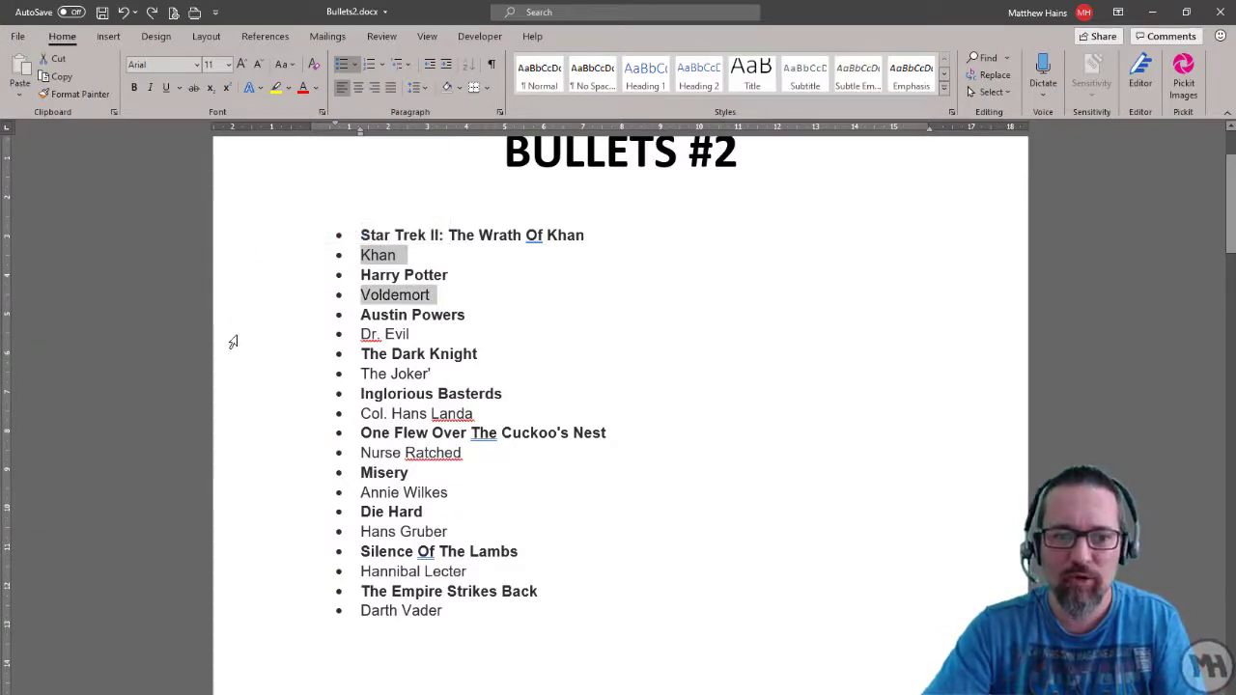
ctrl+click(233, 344)
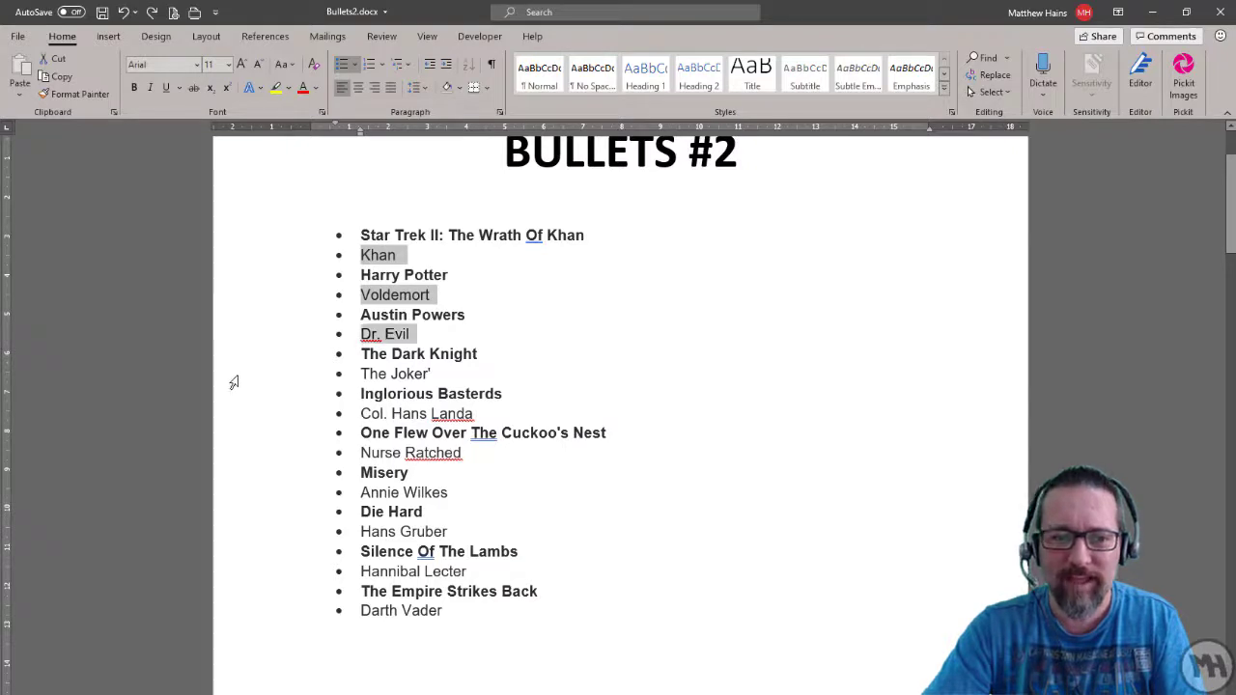
ctrl+click(232, 382)
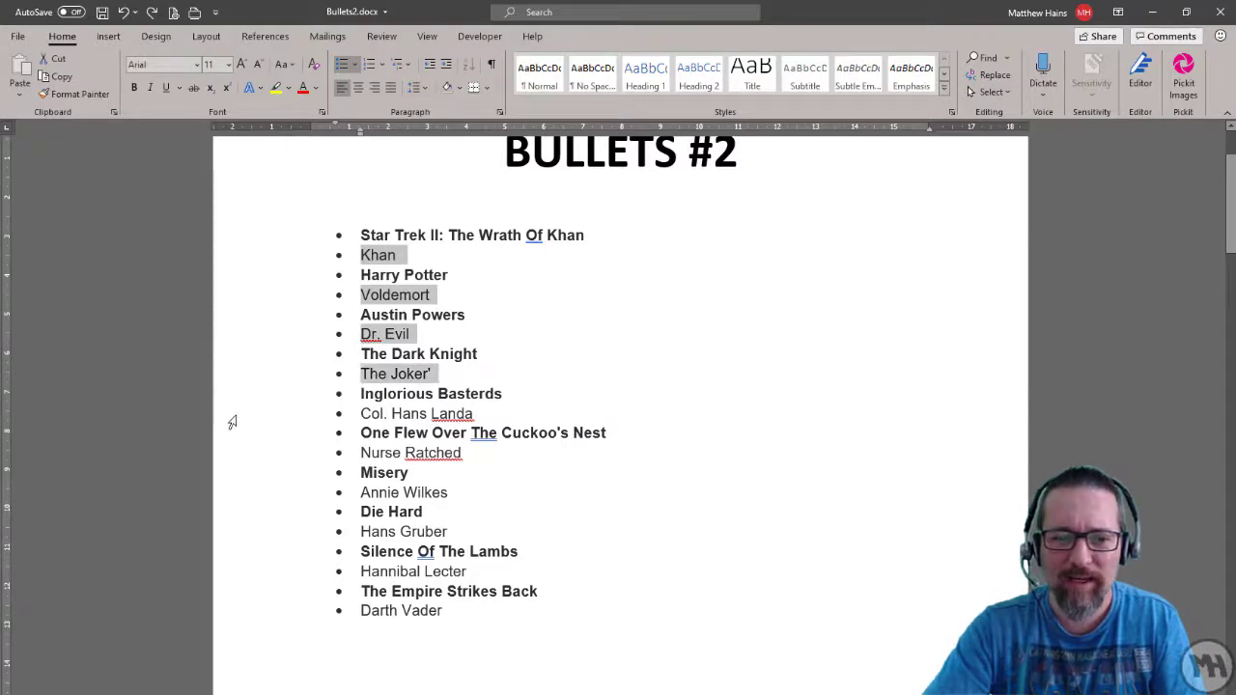
ctrl+click(232, 422)
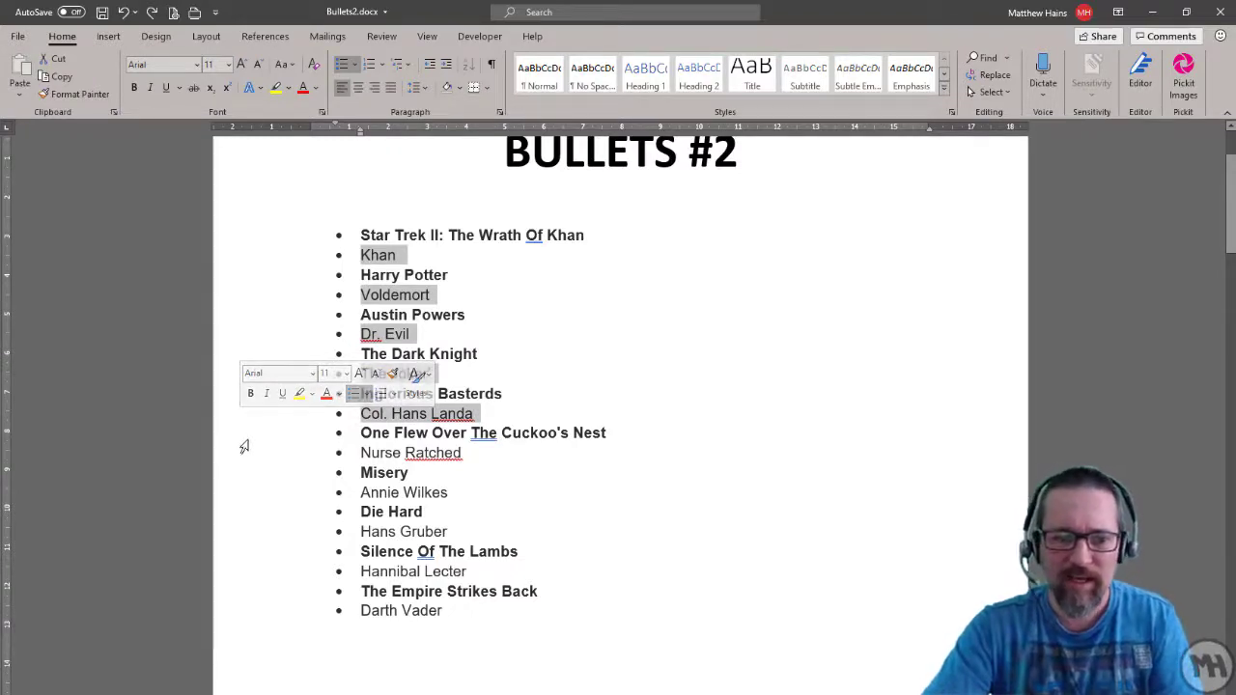
ctrl+click(236, 463)
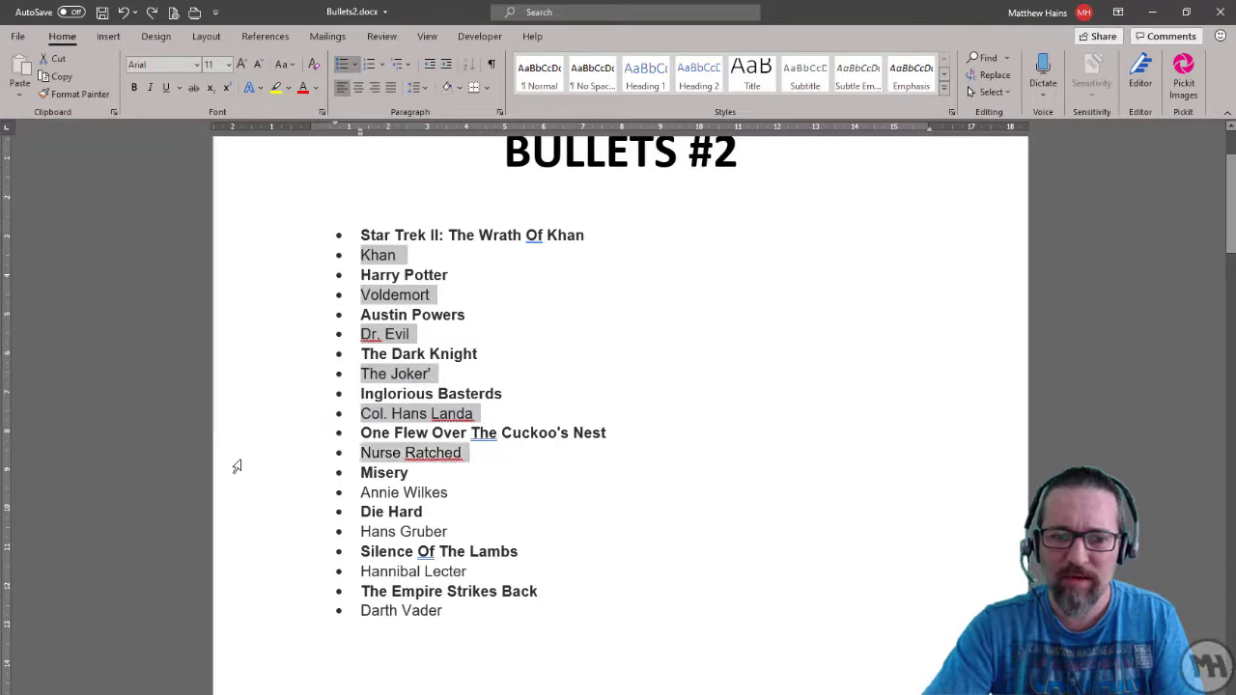
ctrl+click(237, 499)
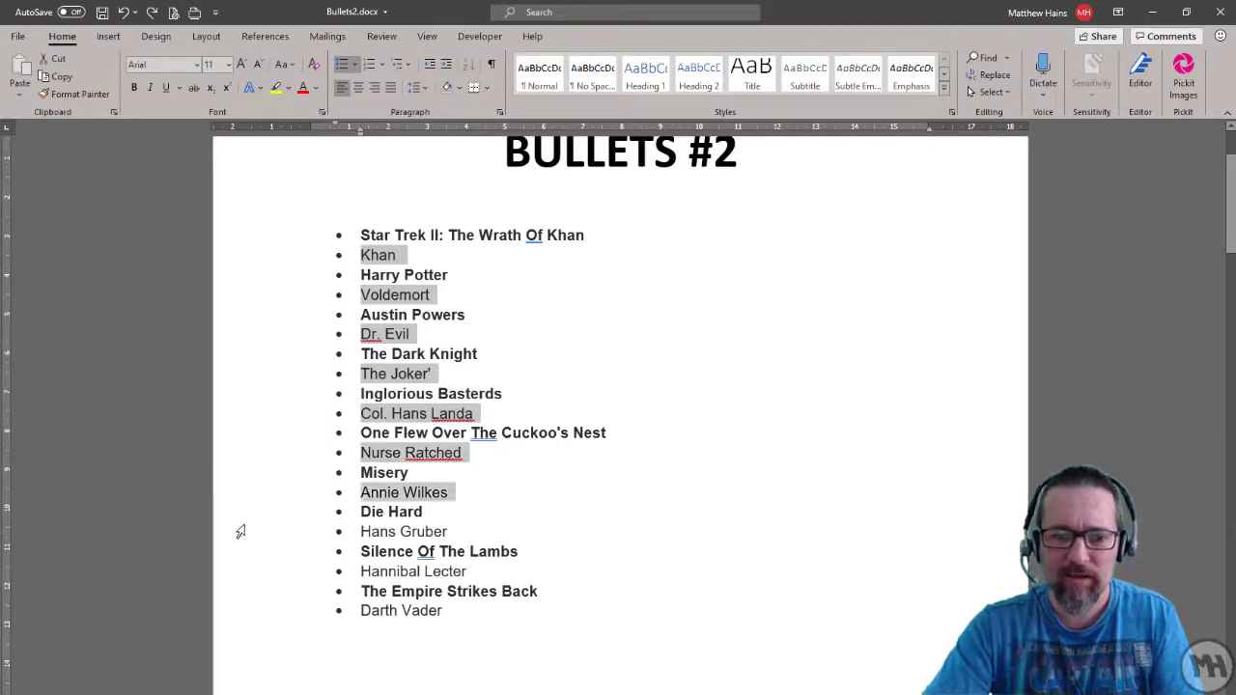
ctrl+click(238, 538)
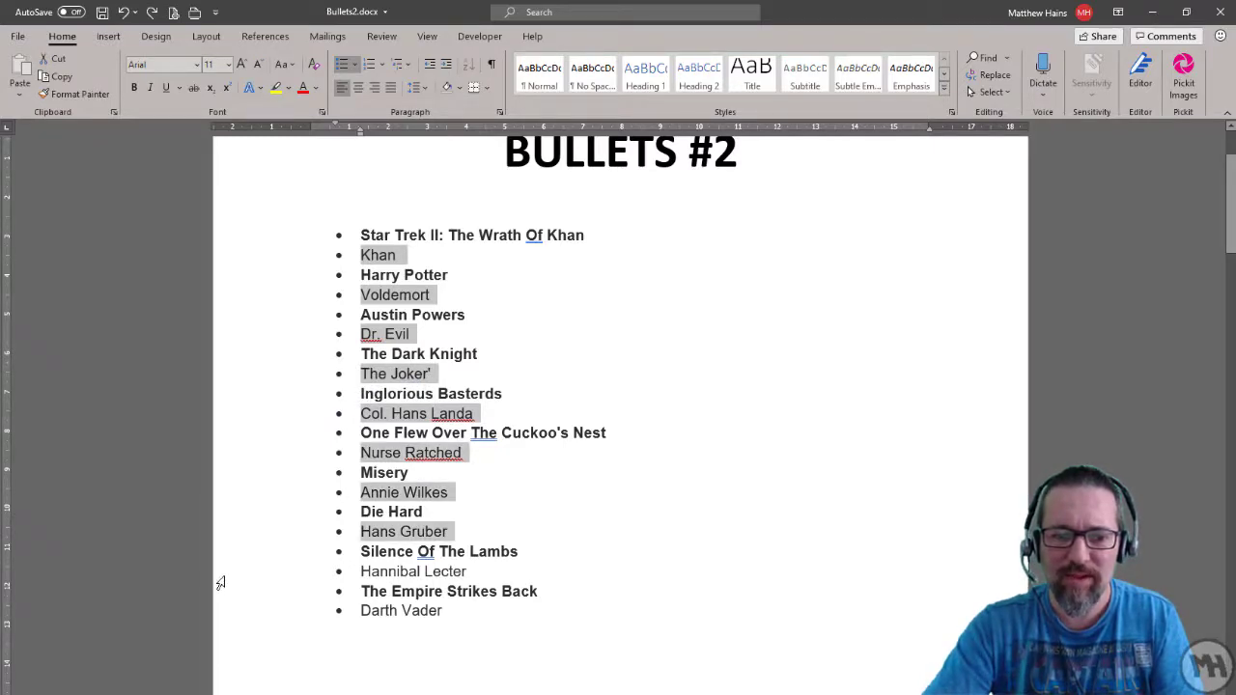
ctrl+click(242, 576)
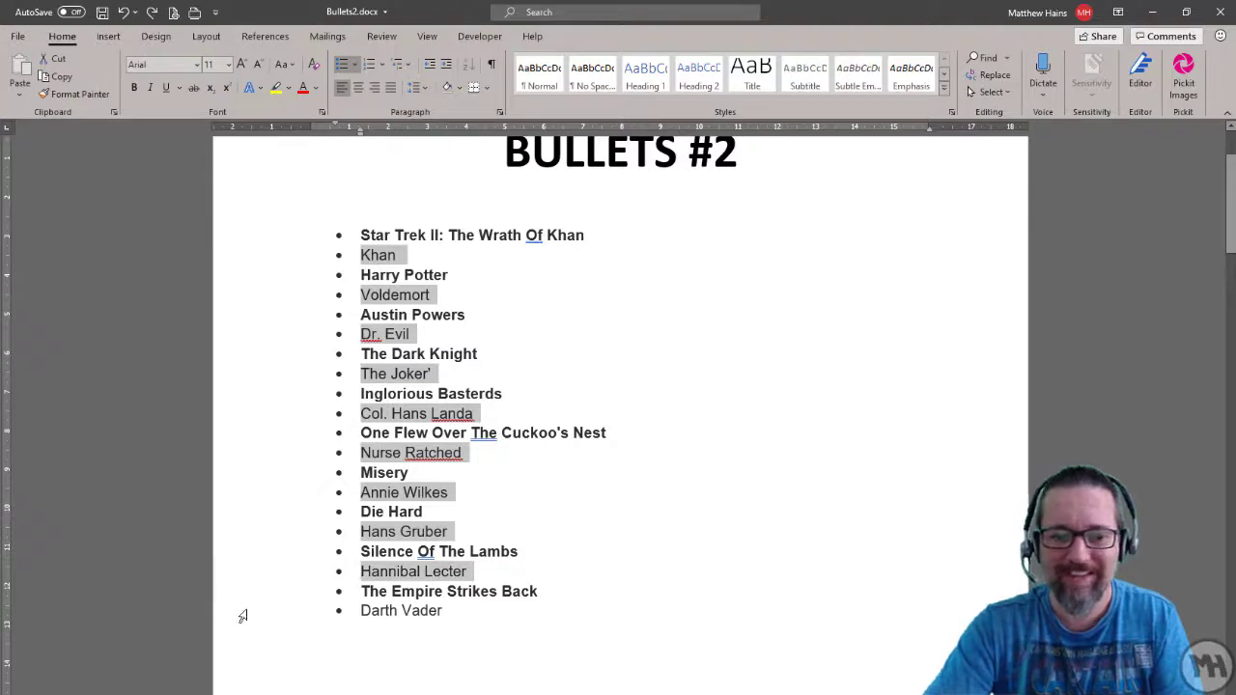
ctrl+click(228, 618)
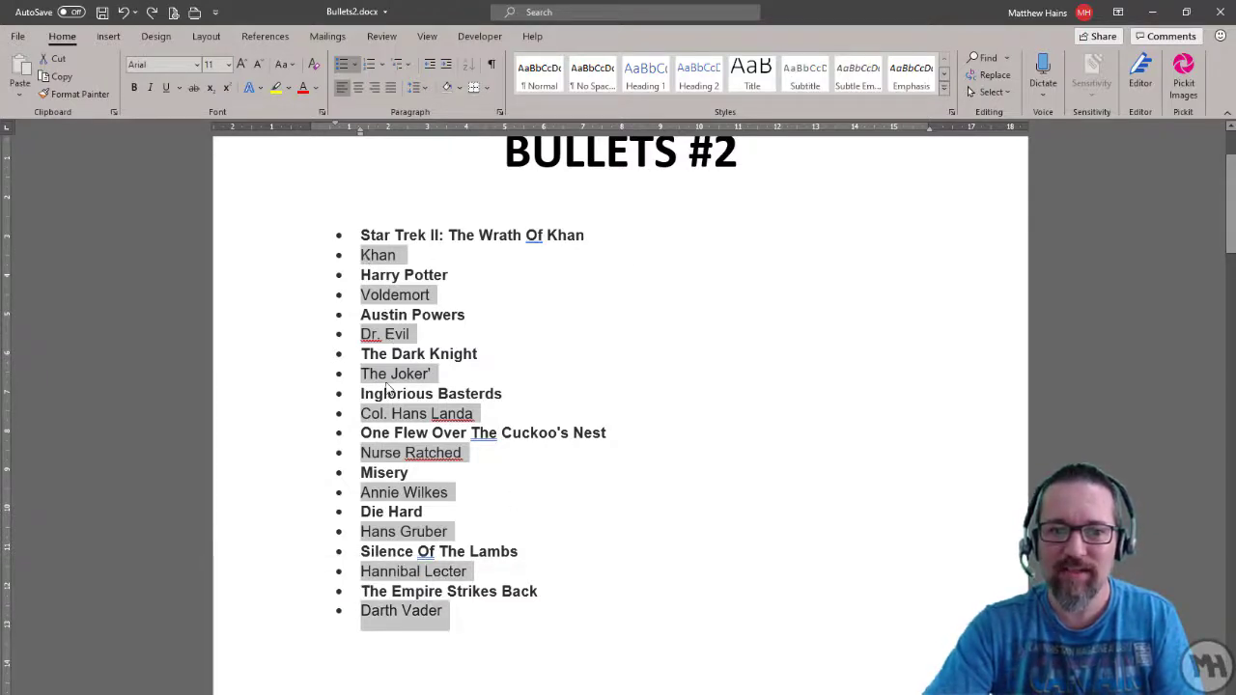
click(446, 64)
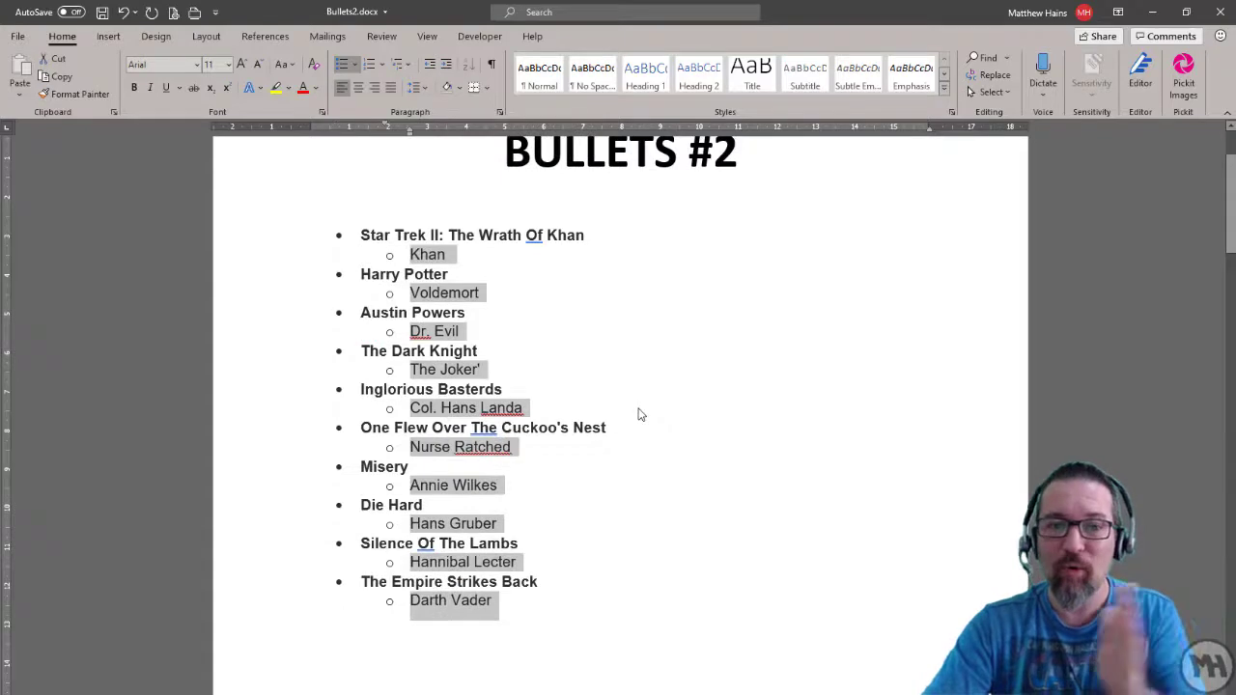
click(652, 446)
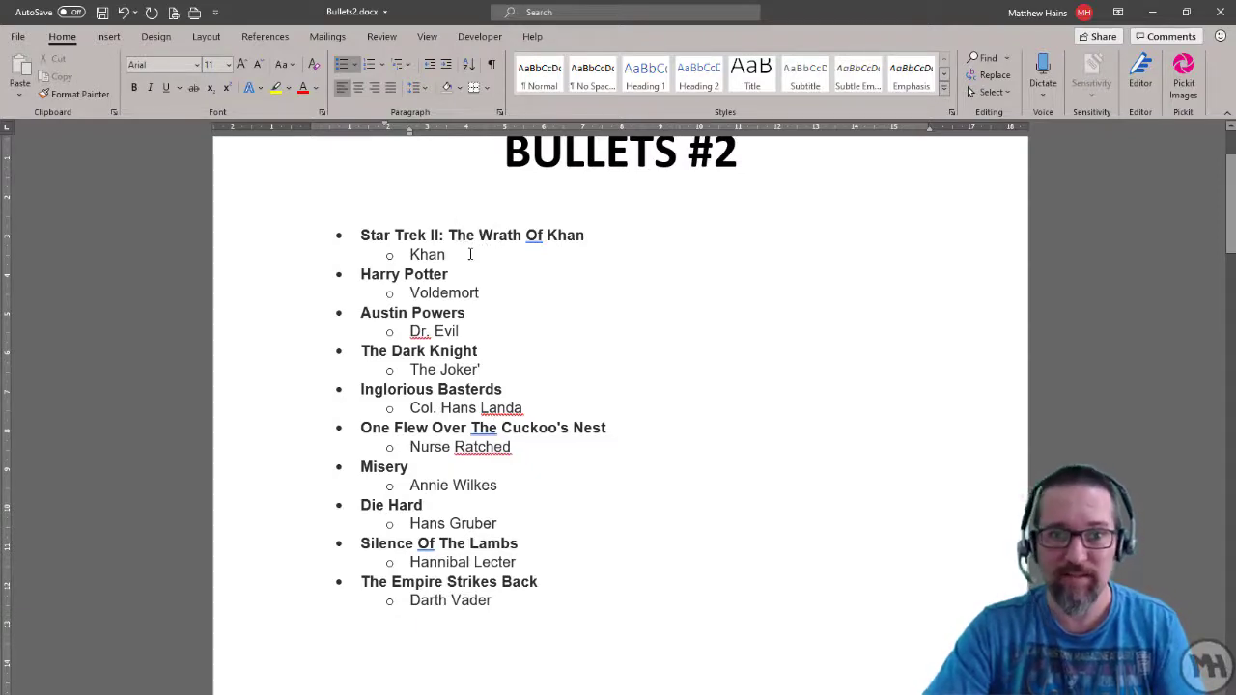
Examine the three bullet levels in the example list under the Section 28 Bill of Rights heading
scroll(563, 579, down, 3)
scroll(563, 579, down, 15)
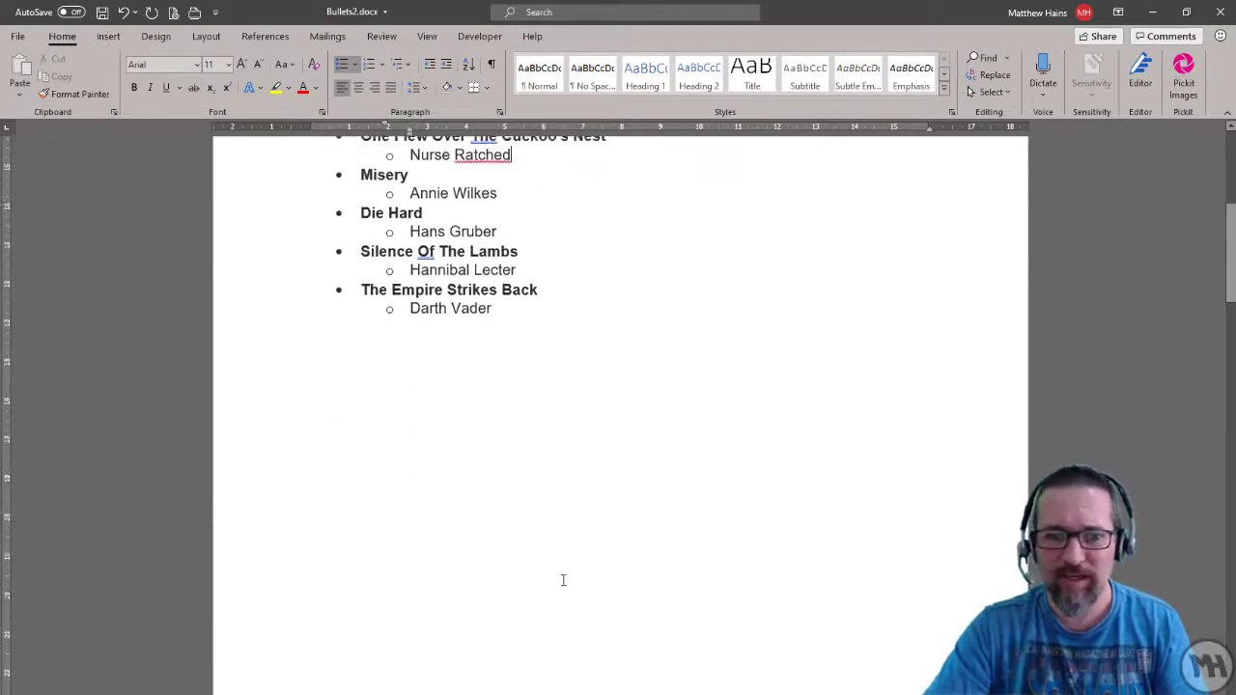
scroll(563, 571, down, 2)
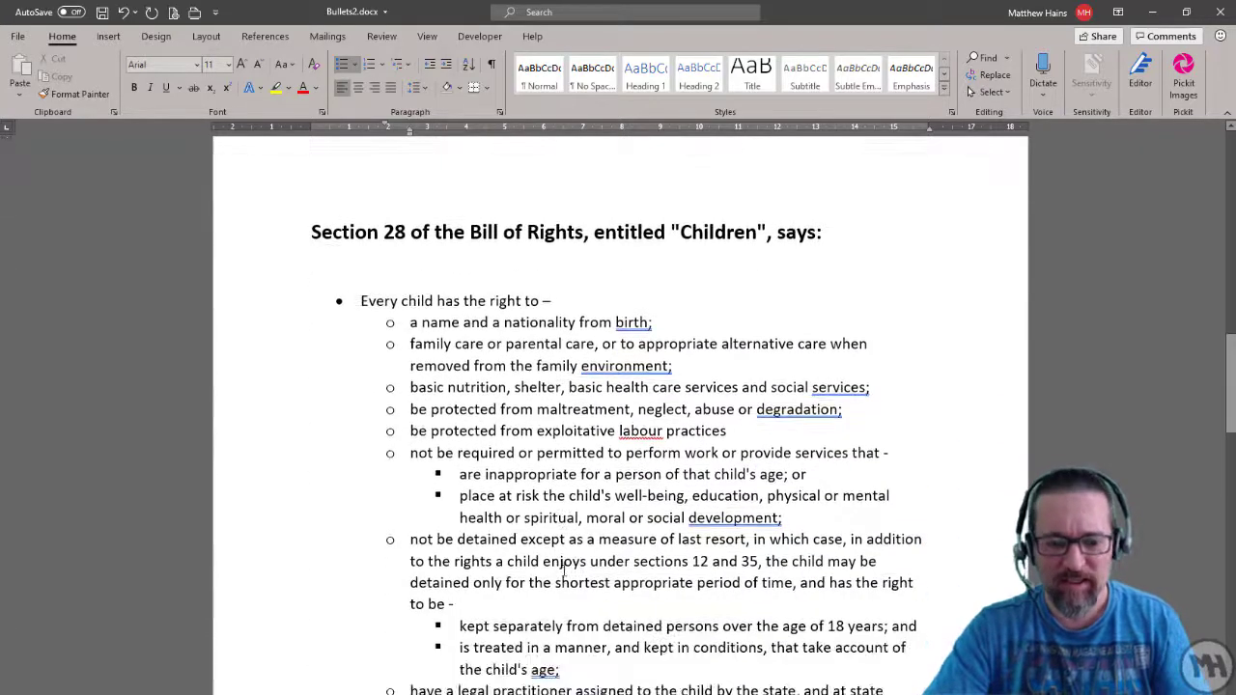
scroll(564, 569, down, 1)
scroll(564, 569, down, 3)
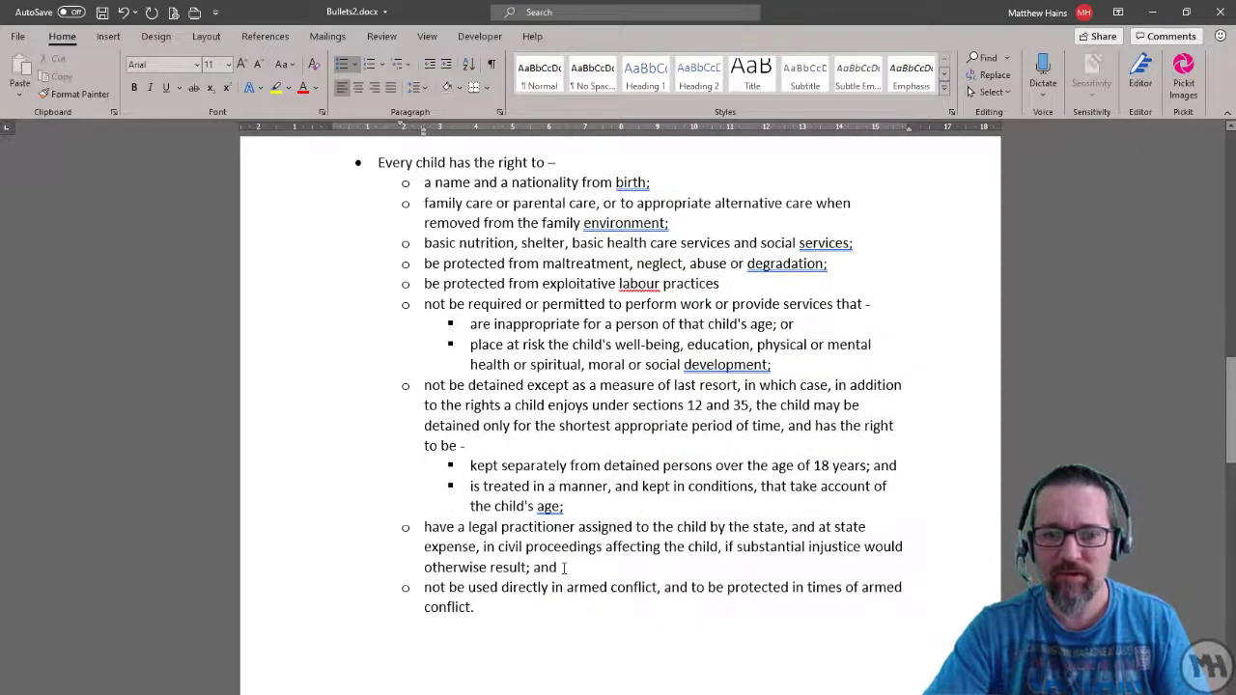
scroll(564, 569, up, 1)
scroll(753, 546, up, 1)
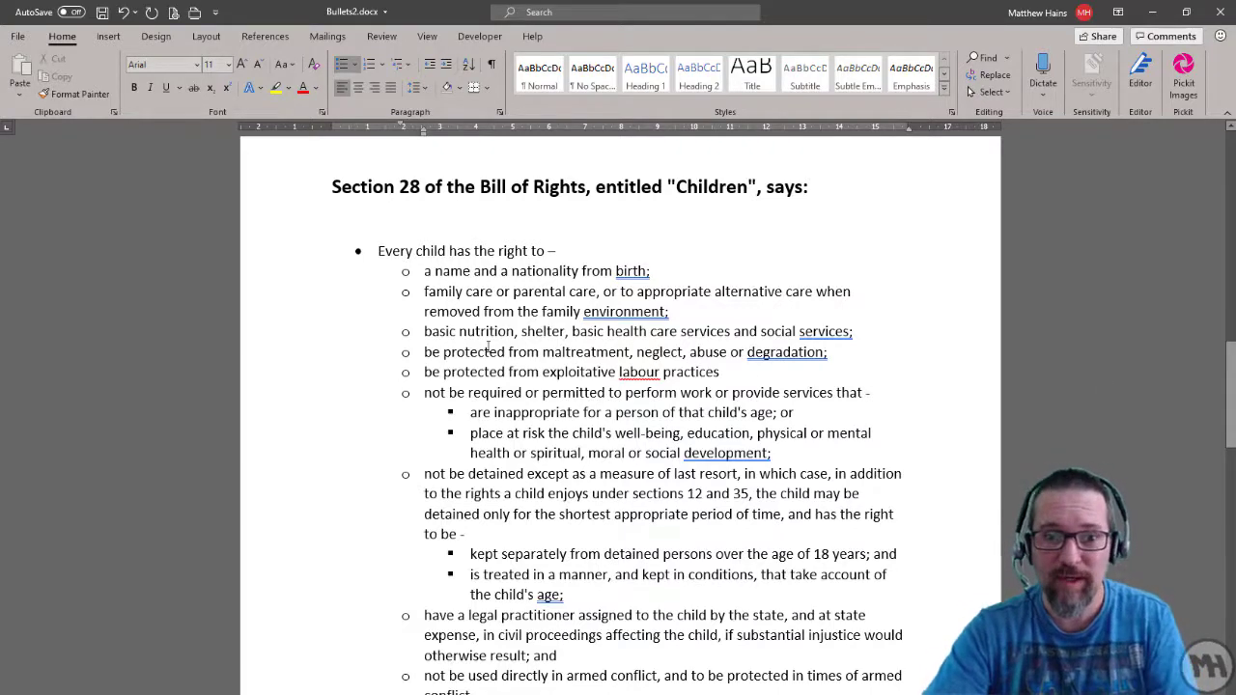
scroll(459, 243, down, 1)
click(439, 204)
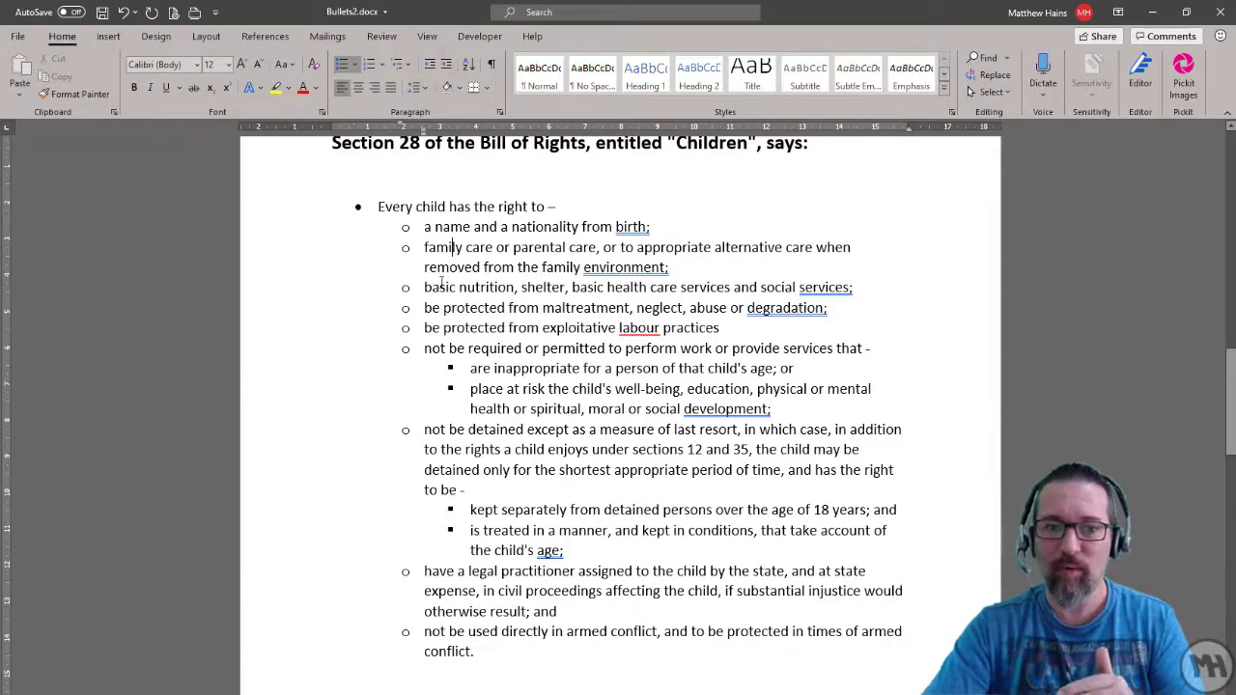
click(449, 368)
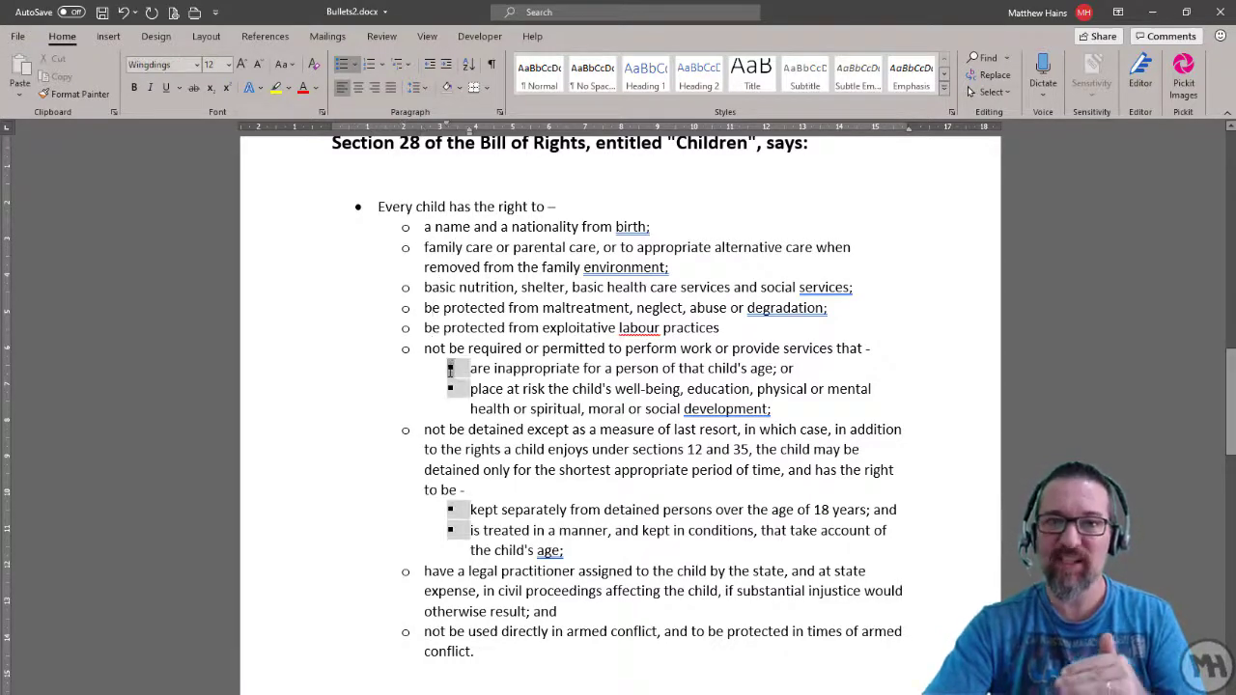
click(403, 207)
click(450, 227)
click(483, 368)
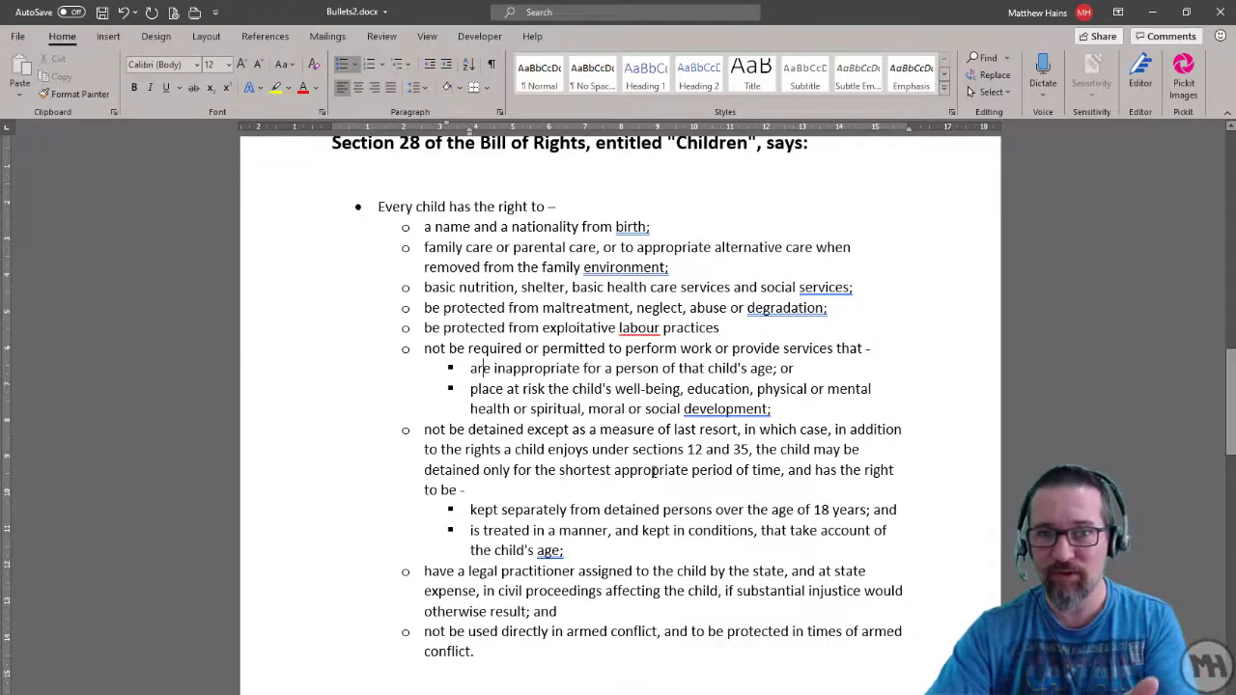
scroll(653, 475, down, 2)
scroll(653, 475, down, 6)
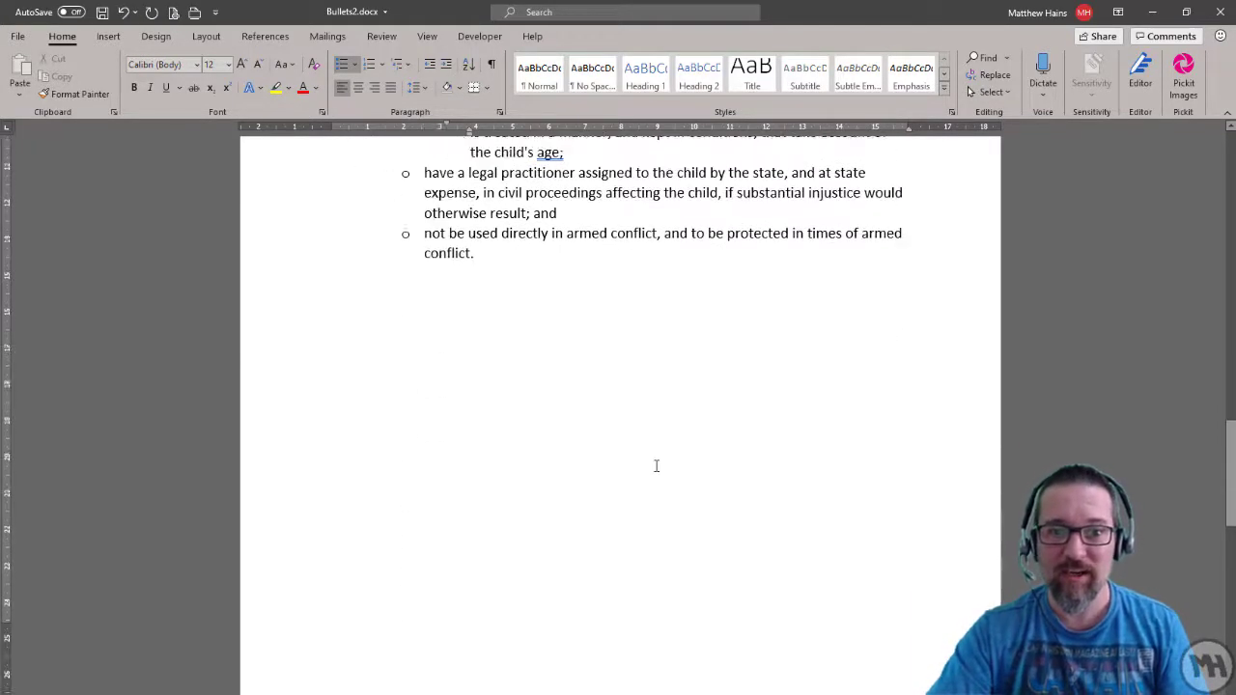
scroll(657, 466, up, 7)
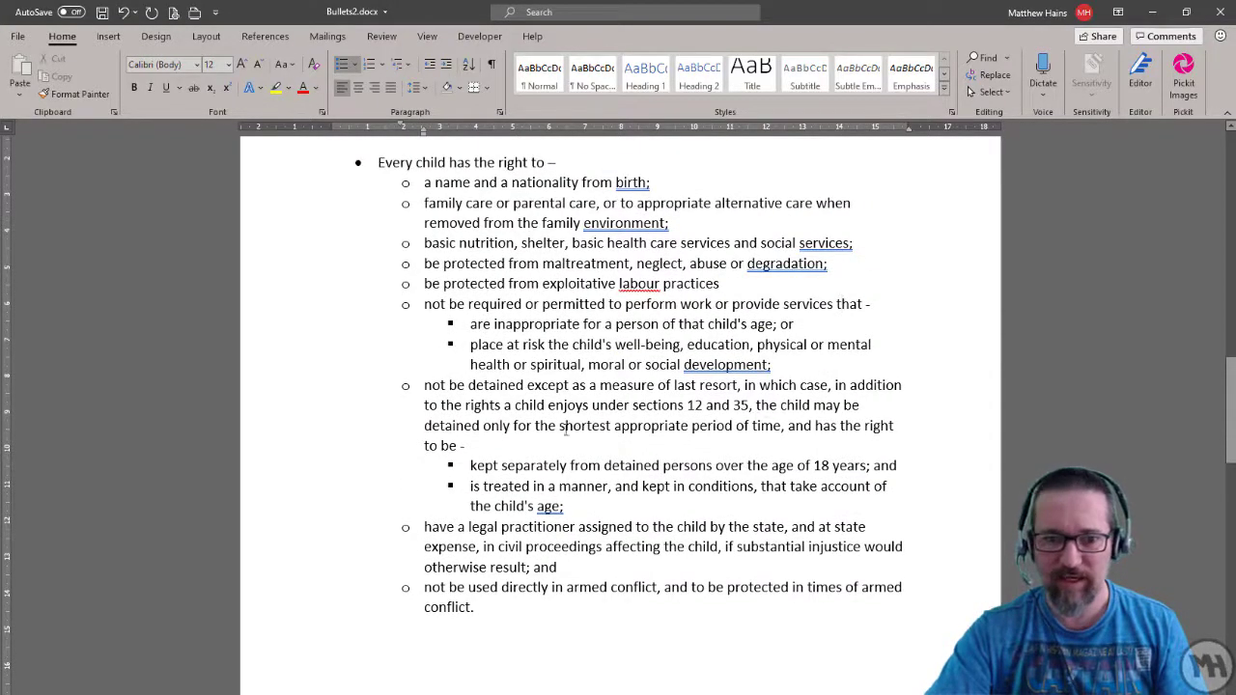
Apply round bullets to all the plain paragraphs from "Every child has the right to –" through "not be used directly in armed conflict"
scroll(546, 446, down, 15)
scroll(547, 425, down, 3)
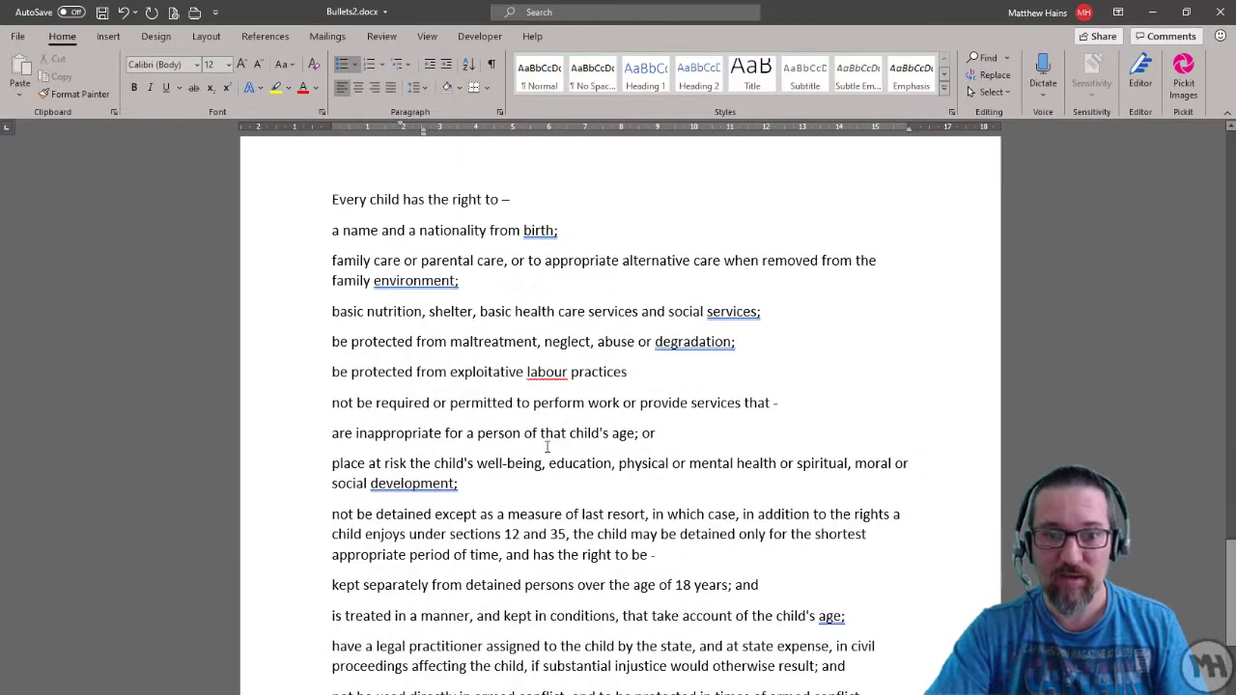
scroll(548, 446, up, 1)
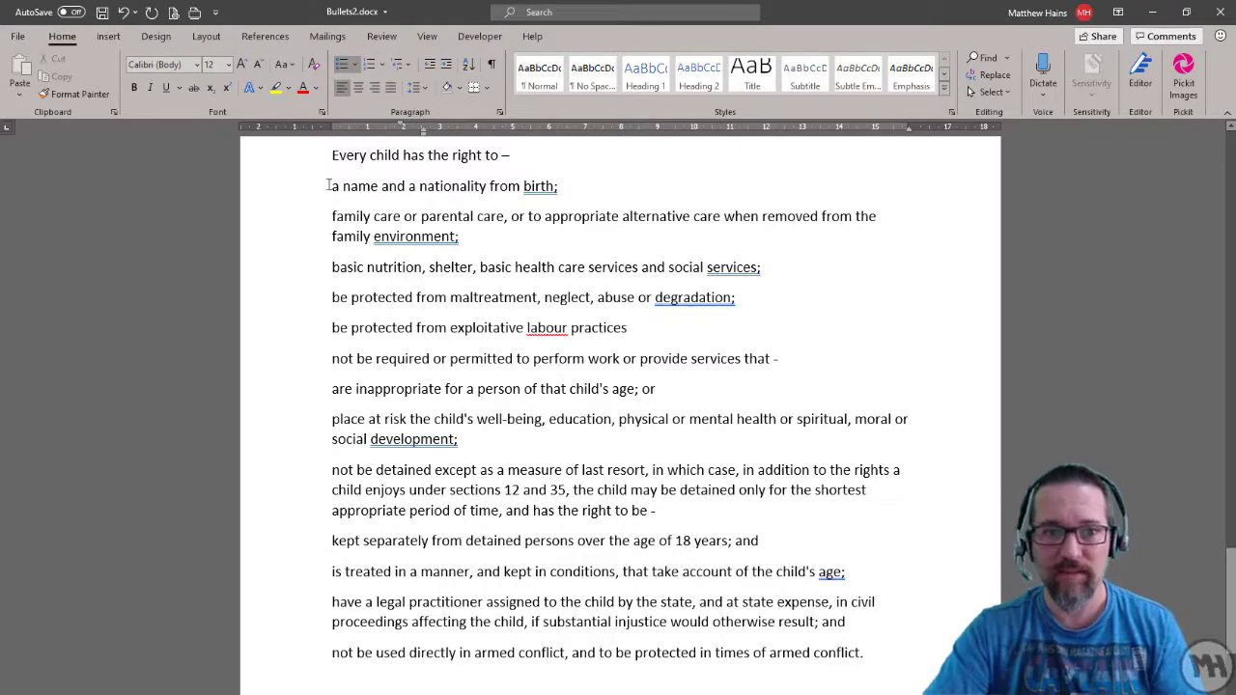
drag(333, 154, 867, 662)
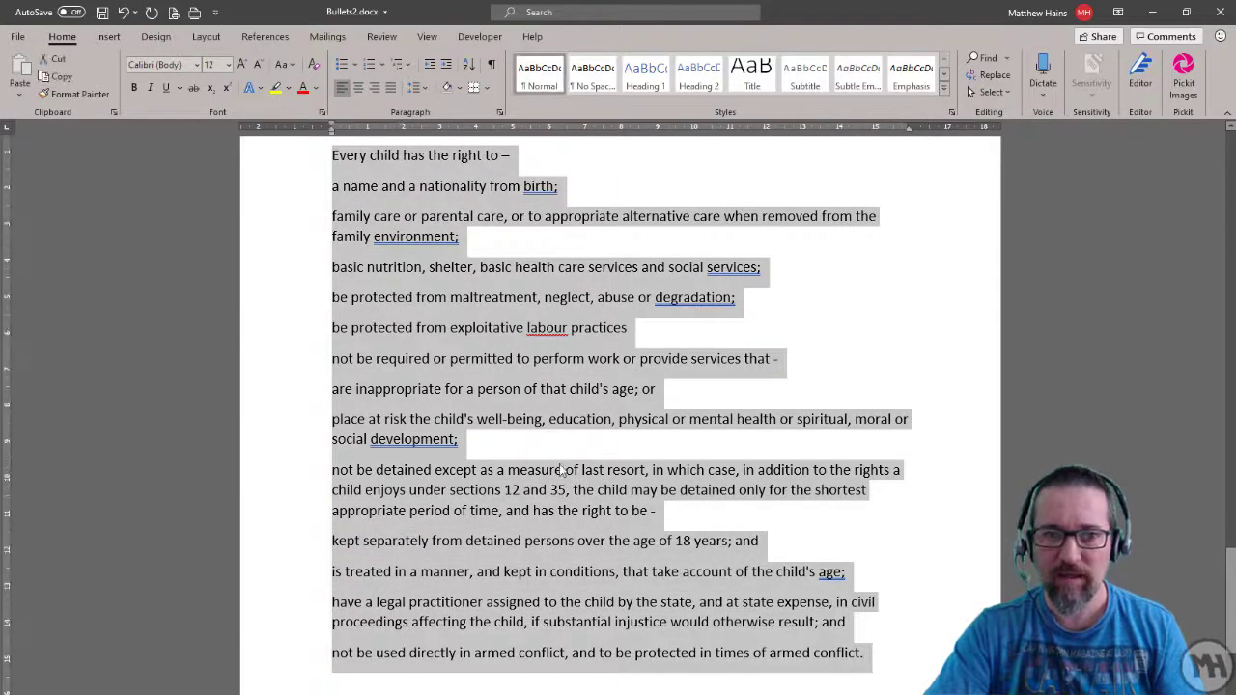
click(342, 65)
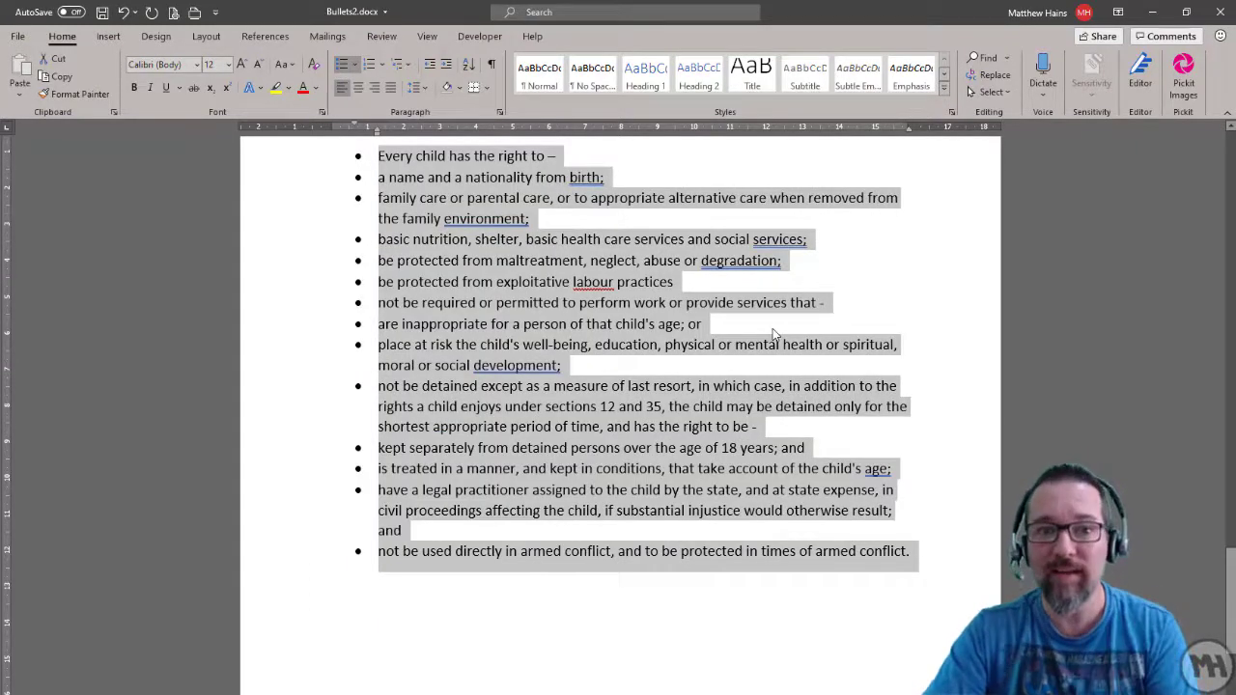
Demote the five bullets from "a name and a nationality from birth" through "be protected from exploitative labour practices" to the second level
click(399, 157)
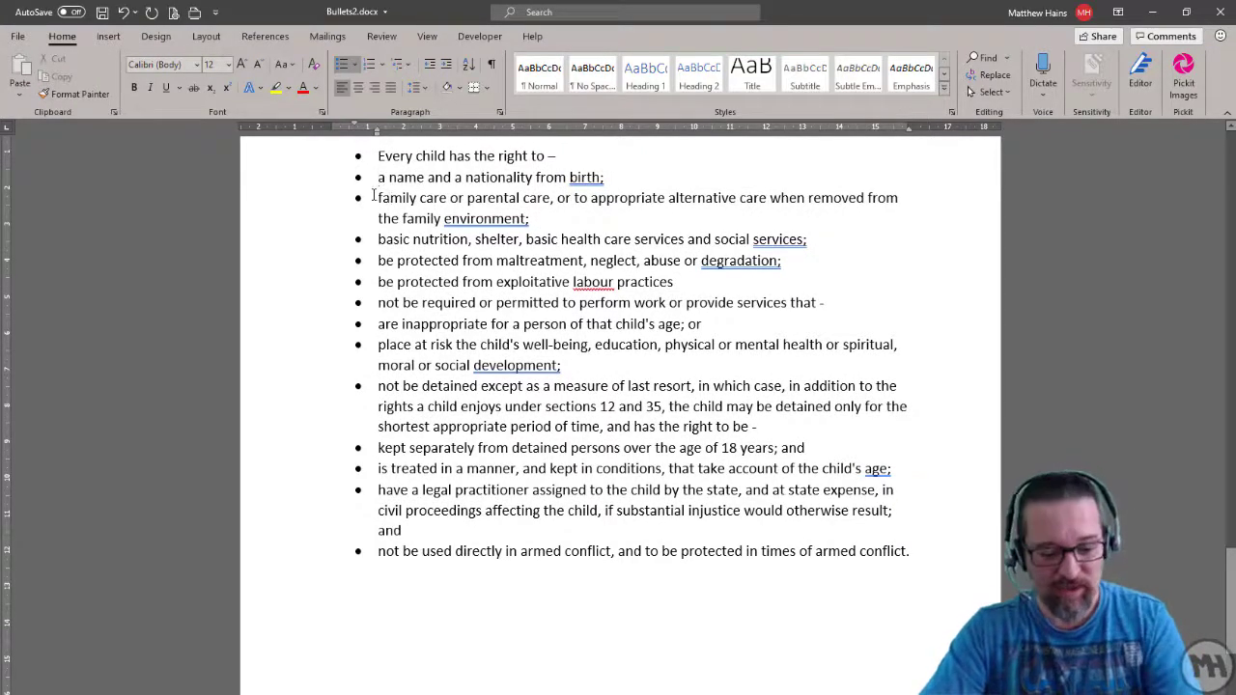
key(Tab)
click(378, 197)
key(Tab)
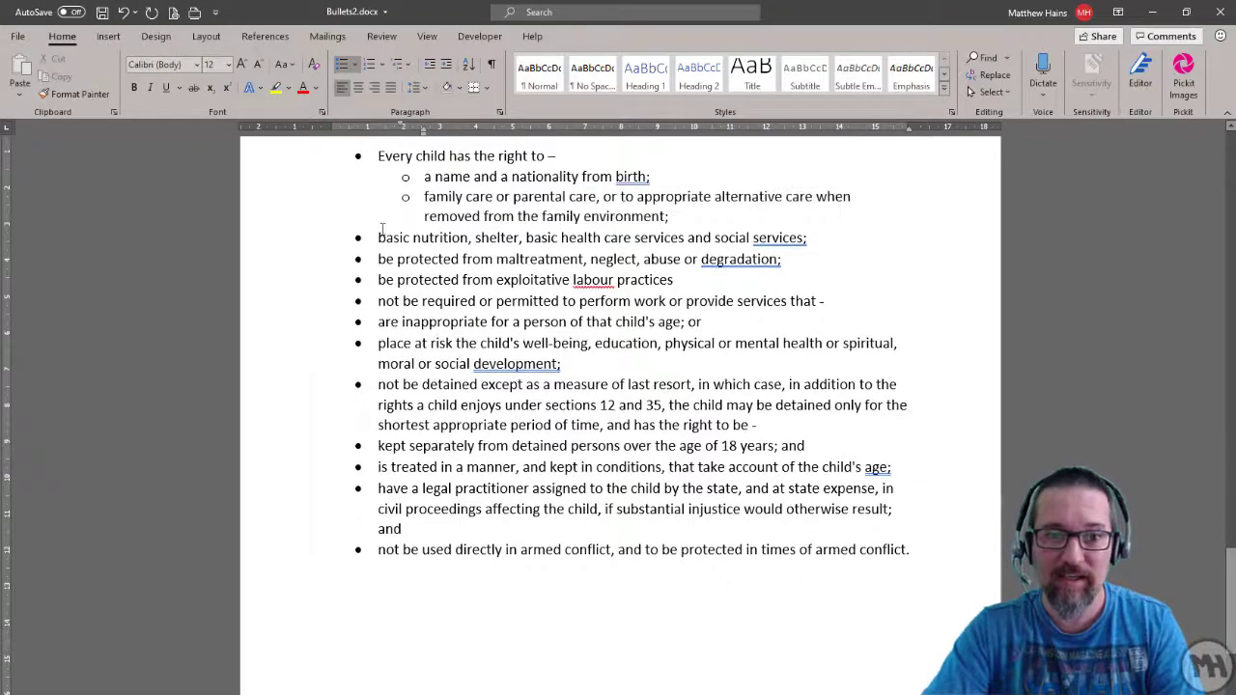
click(380, 240)
key(Tab)
click(378, 257)
key(Tab)
click(378, 278)
key(Tab)
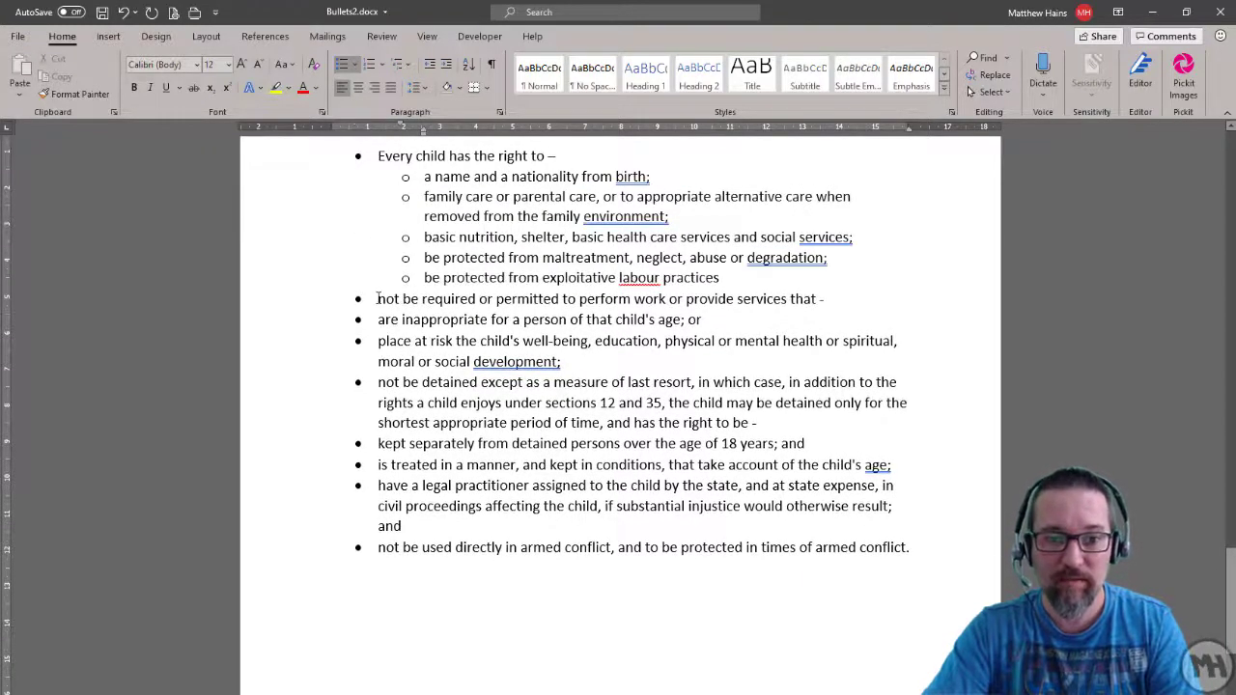
Demote "not be required or permitted to perform work" to the second level and the two conditions below it to the third level
click(378, 298)
key(Tab)
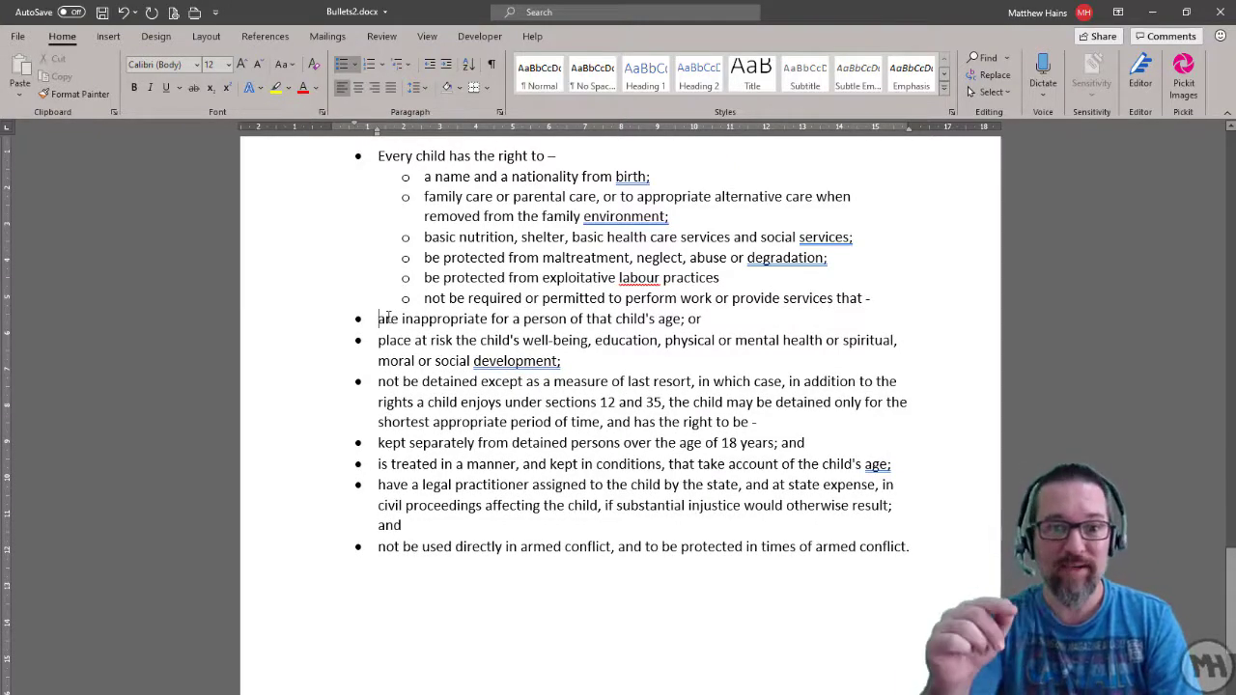
key(Tab)
key(Tab)
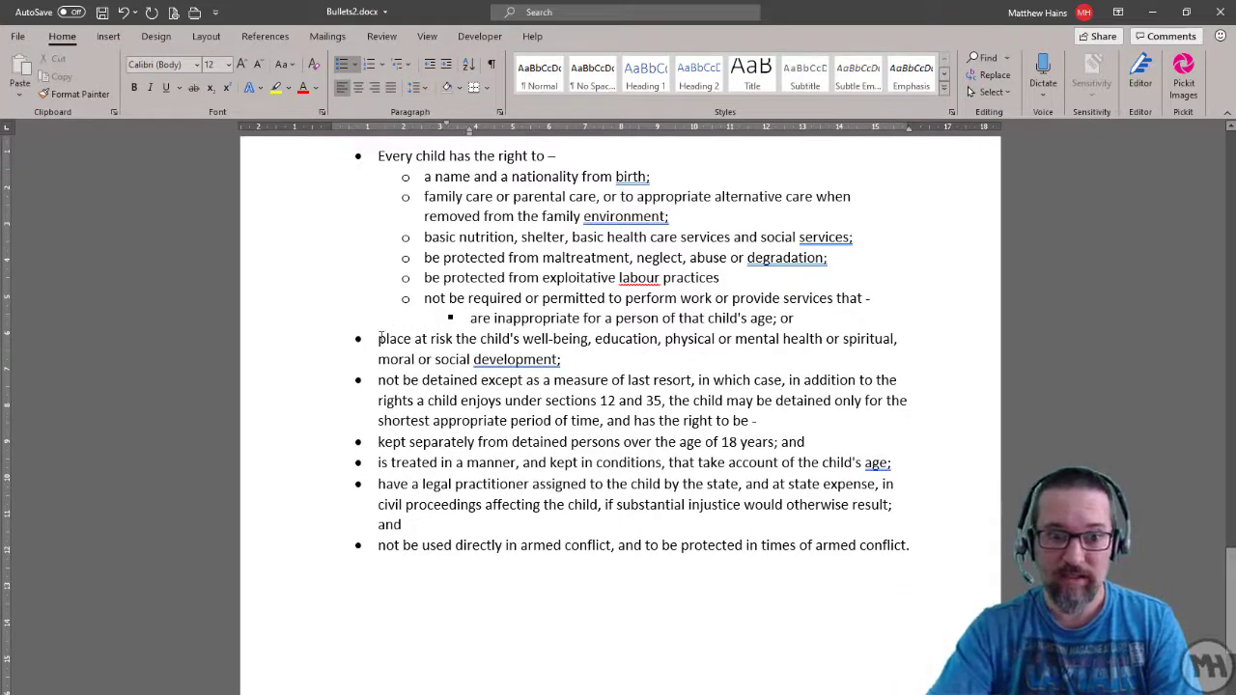
click(379, 338)
key(Tab)
key(Tab)
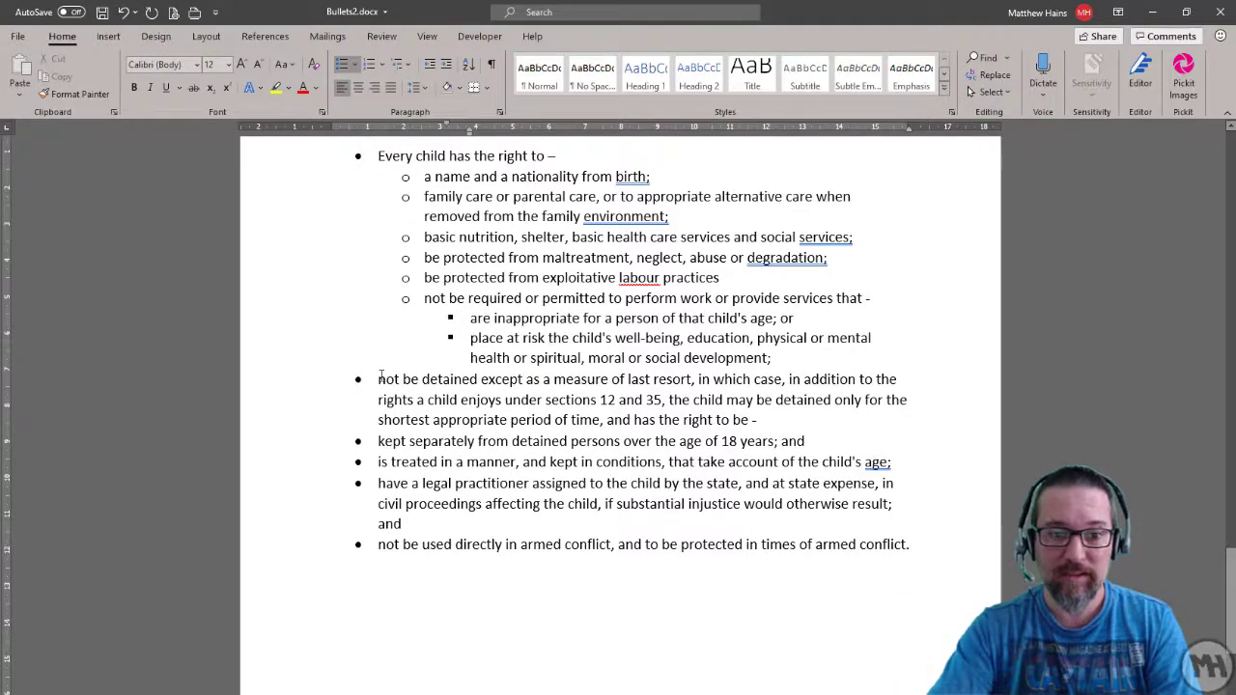
Demote the "kept separately from detained persons" and "is treated in a manner" bullets to the third level
click(377, 440)
key(Tab)
key(Tab)
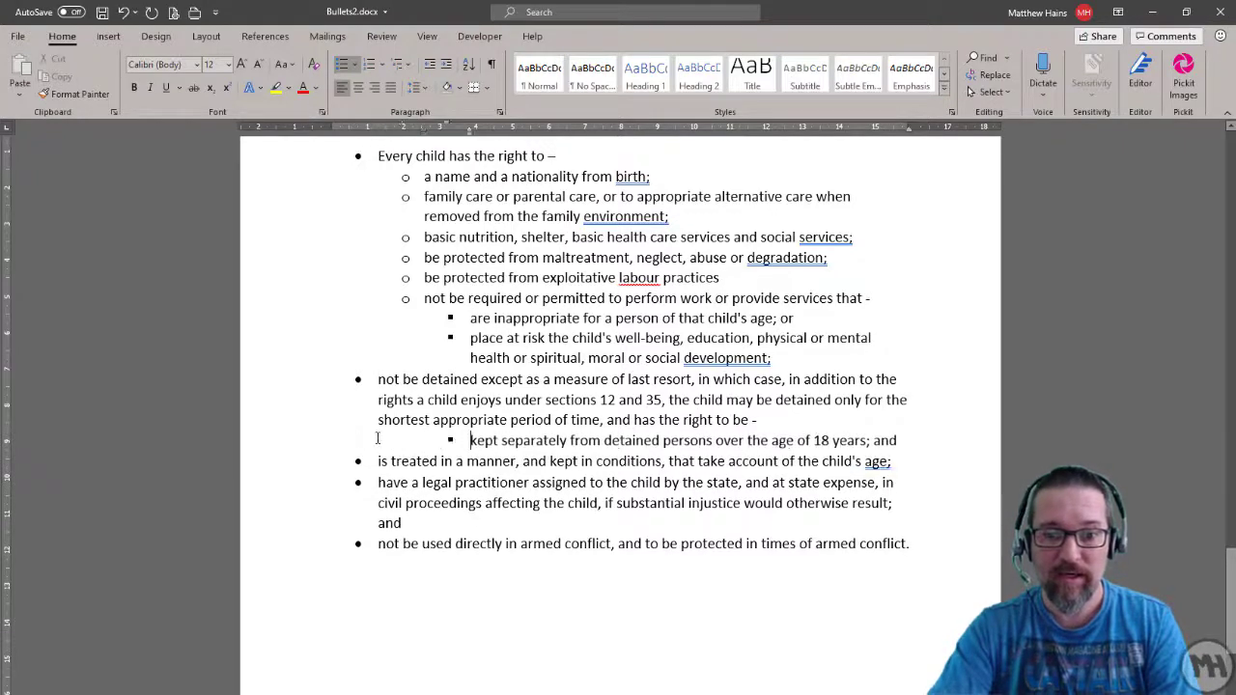
click(372, 462)
key(Tab)
key(Tab)
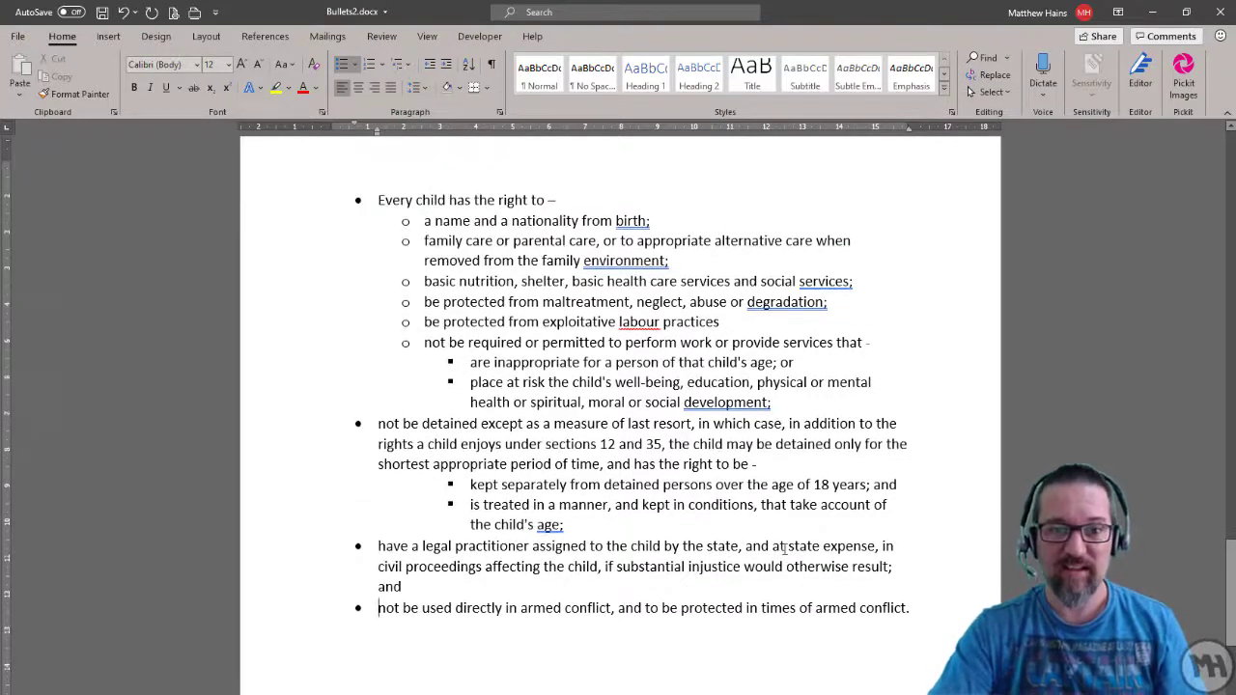
Compare the bullet levels of the rebuilt children's rights list with those of the example list above it
scroll(531, 544, up, 5)
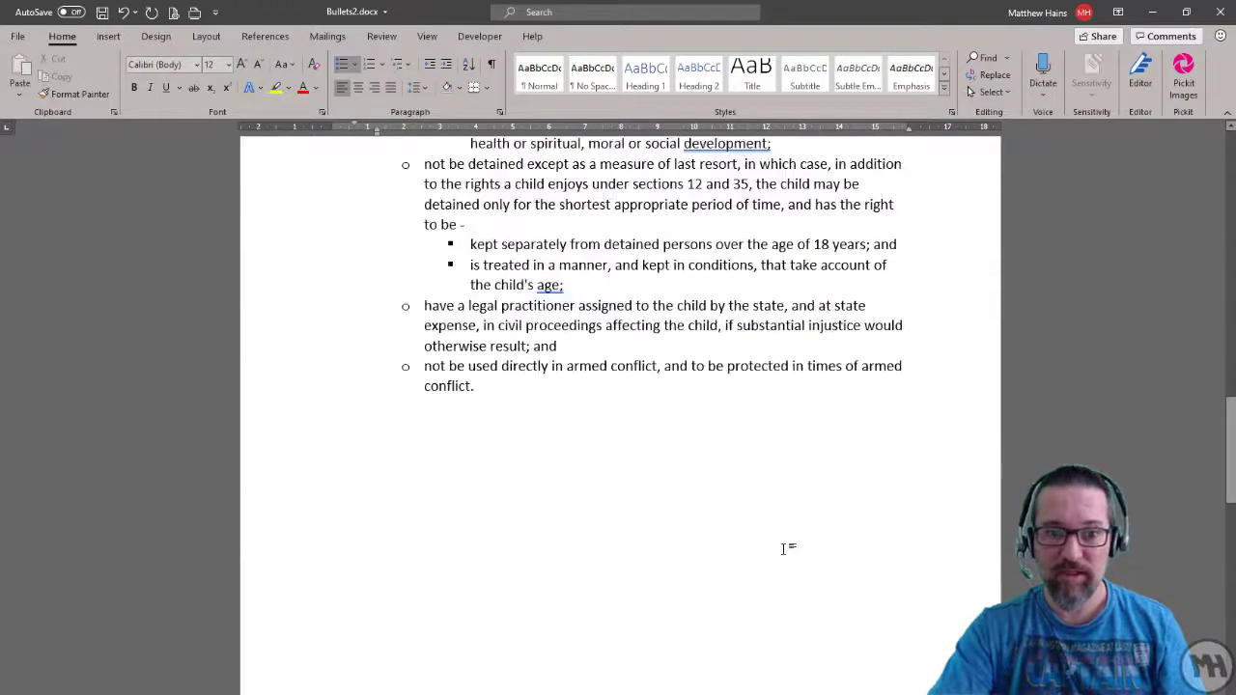
scroll(784, 548, up, 4)
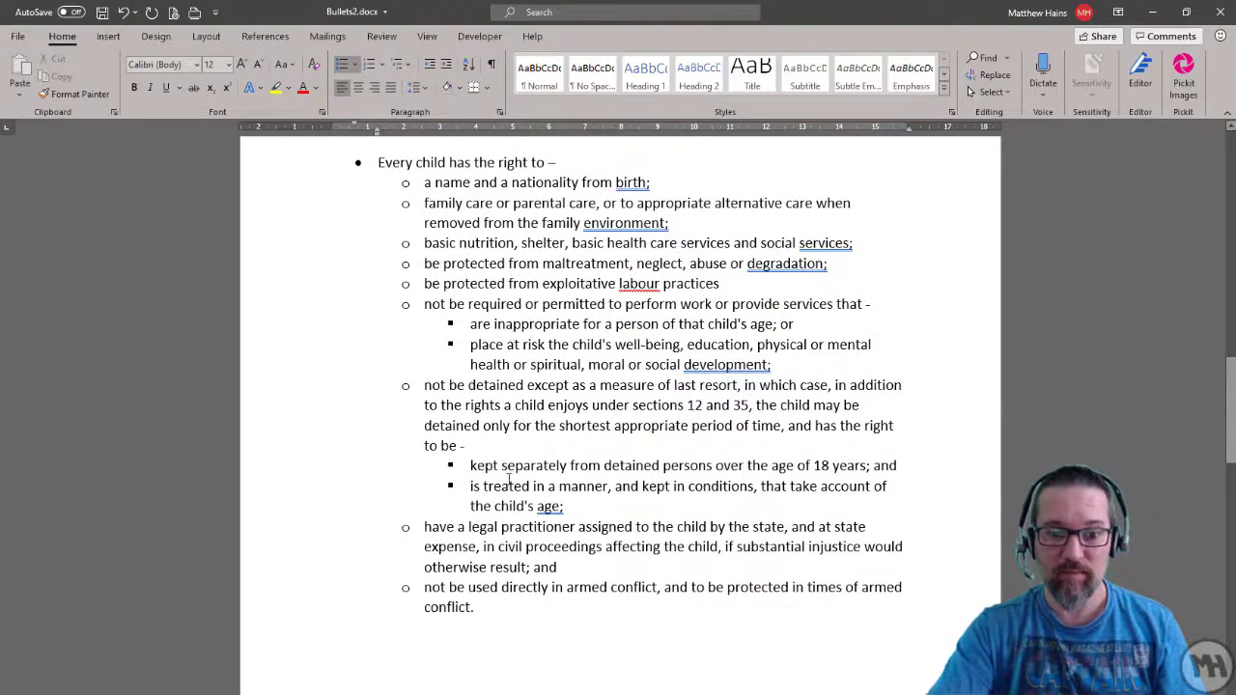
scroll(513, 474, down, 8)
scroll(544, 464, down, 11)
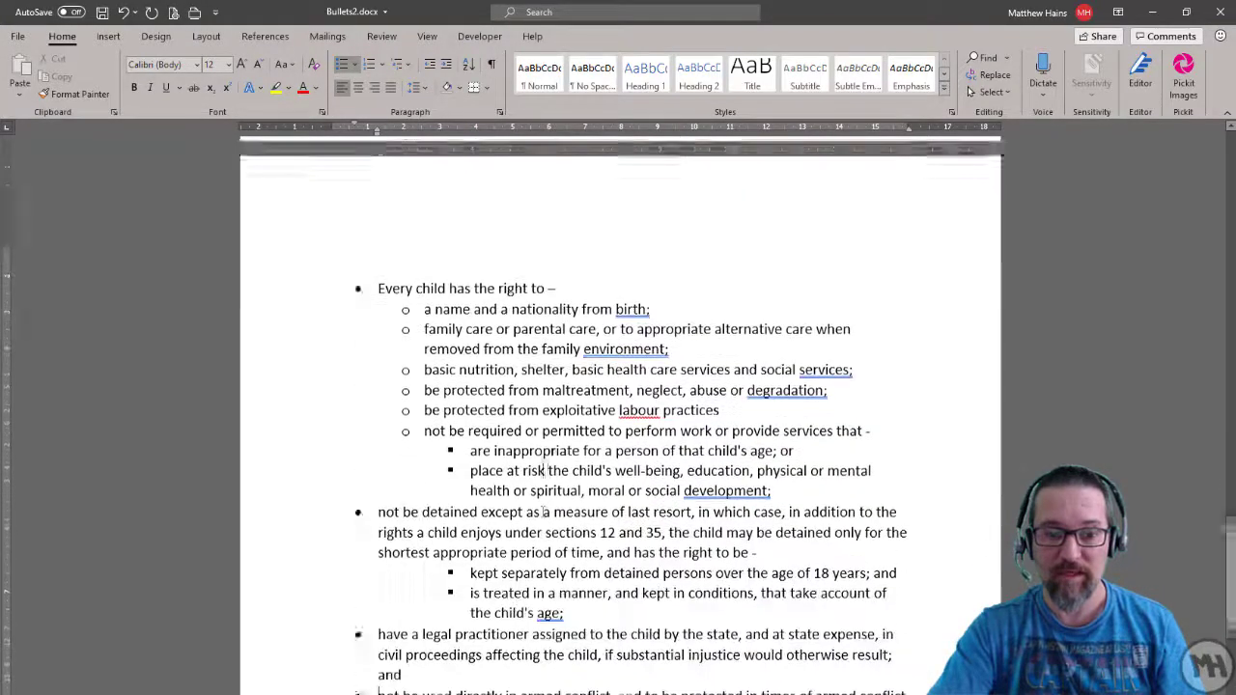
click(505, 560)
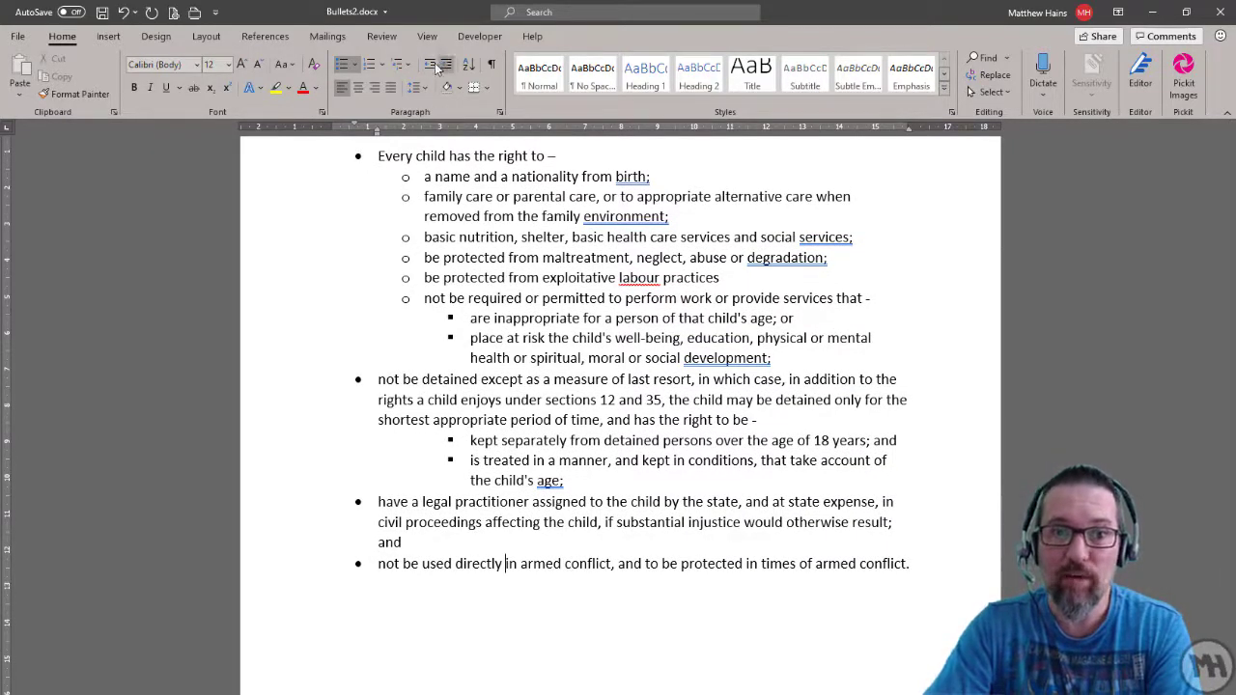
click(424, 178)
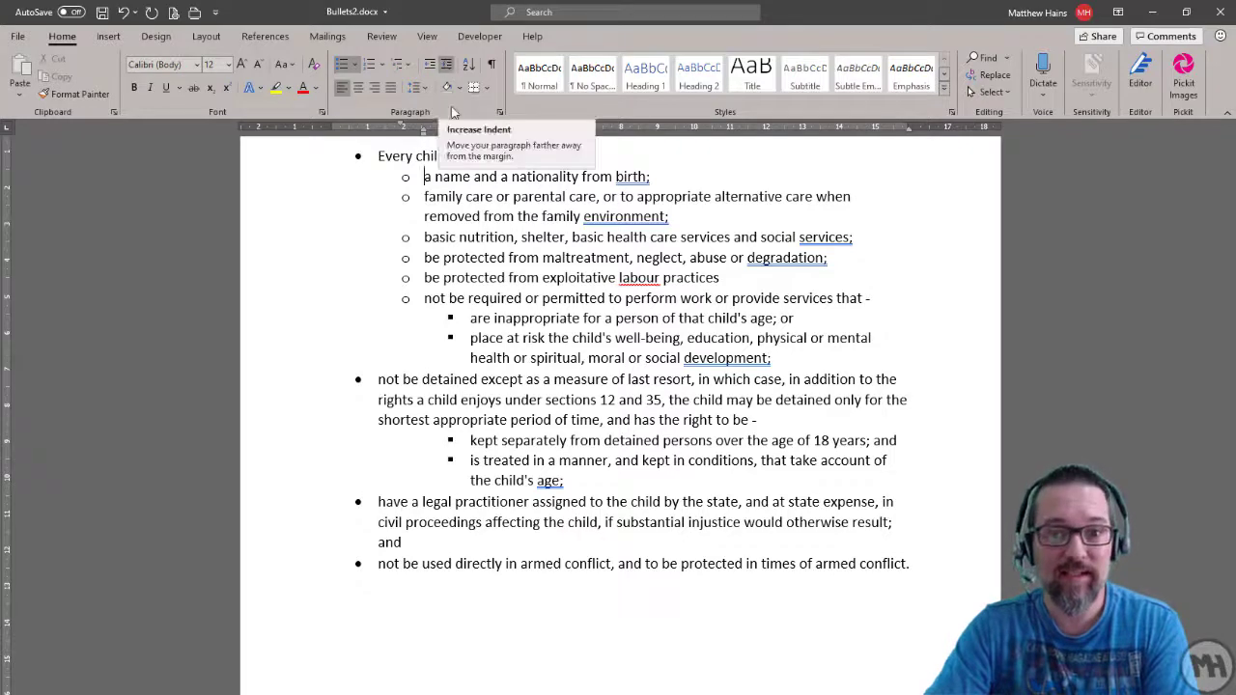
Promote the "kept separately from detained persons" bullet to the first level, and demote it back to the third level
click(471, 440)
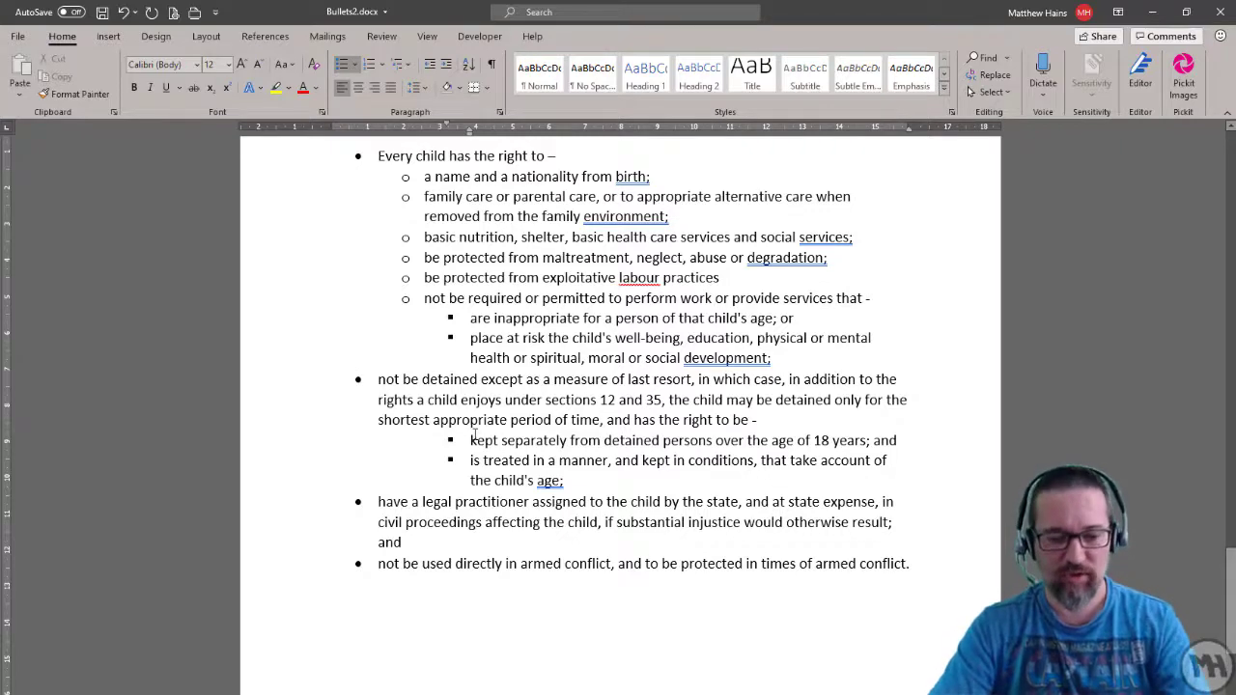
key(shift+Tab)
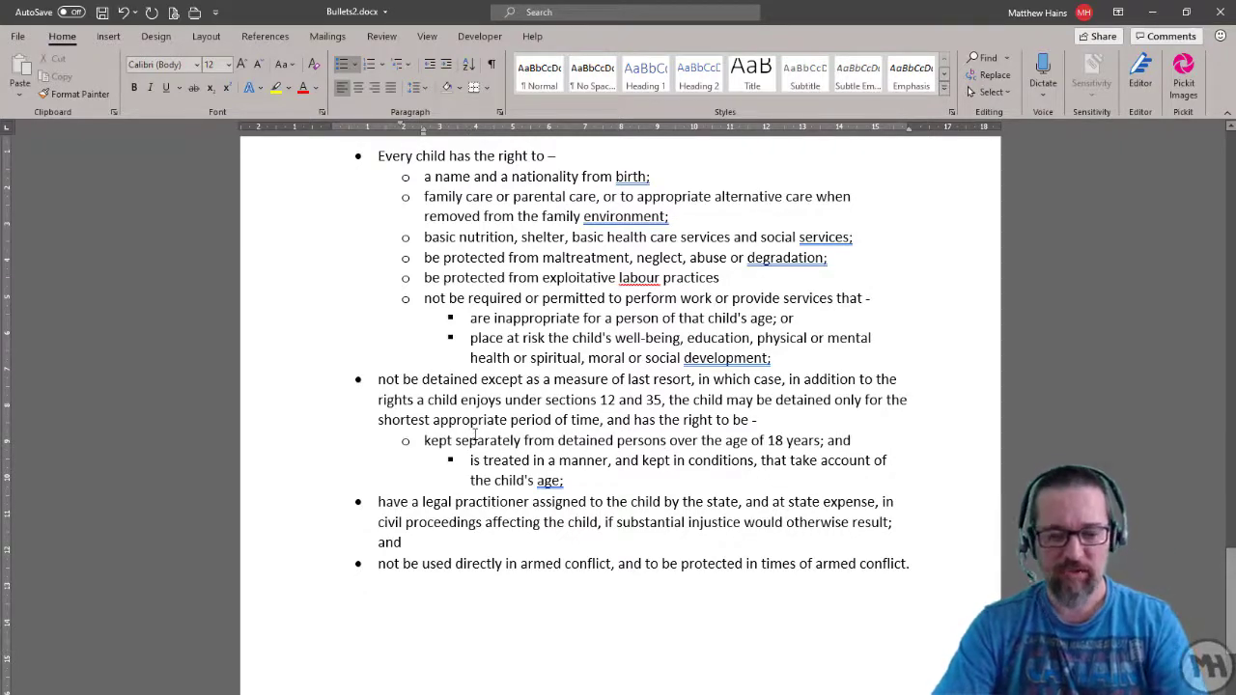
key(shift+Tab)
key(Tab)
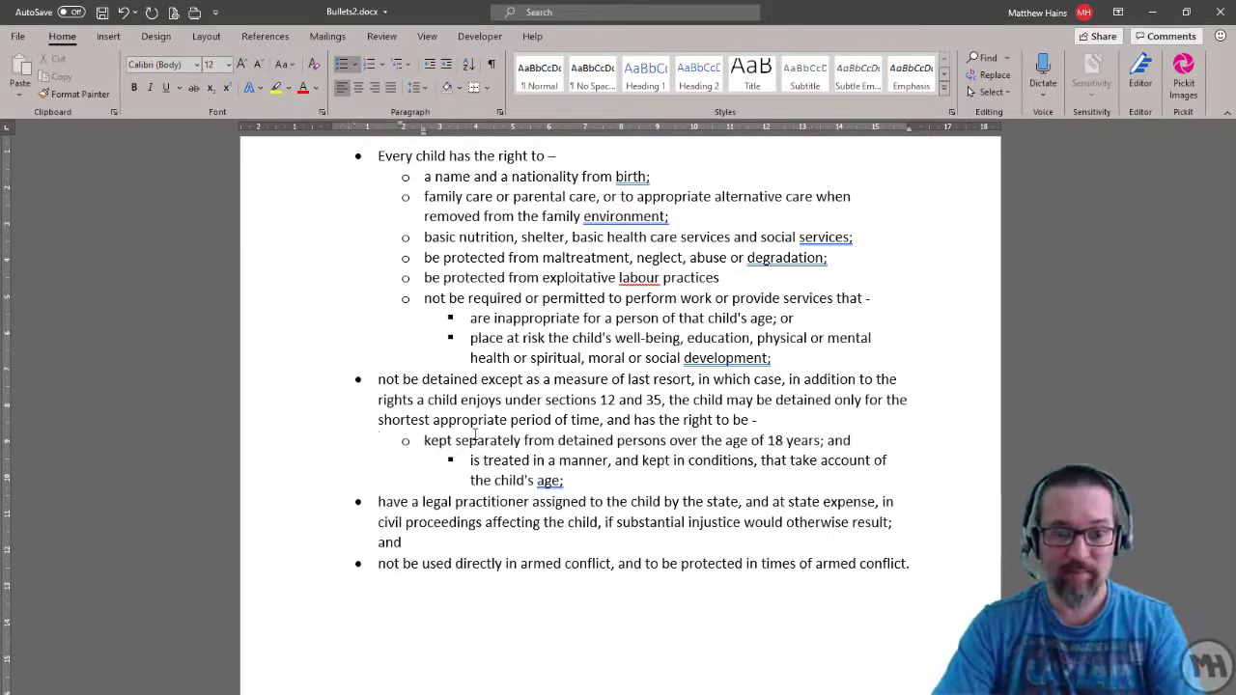
key(Tab)
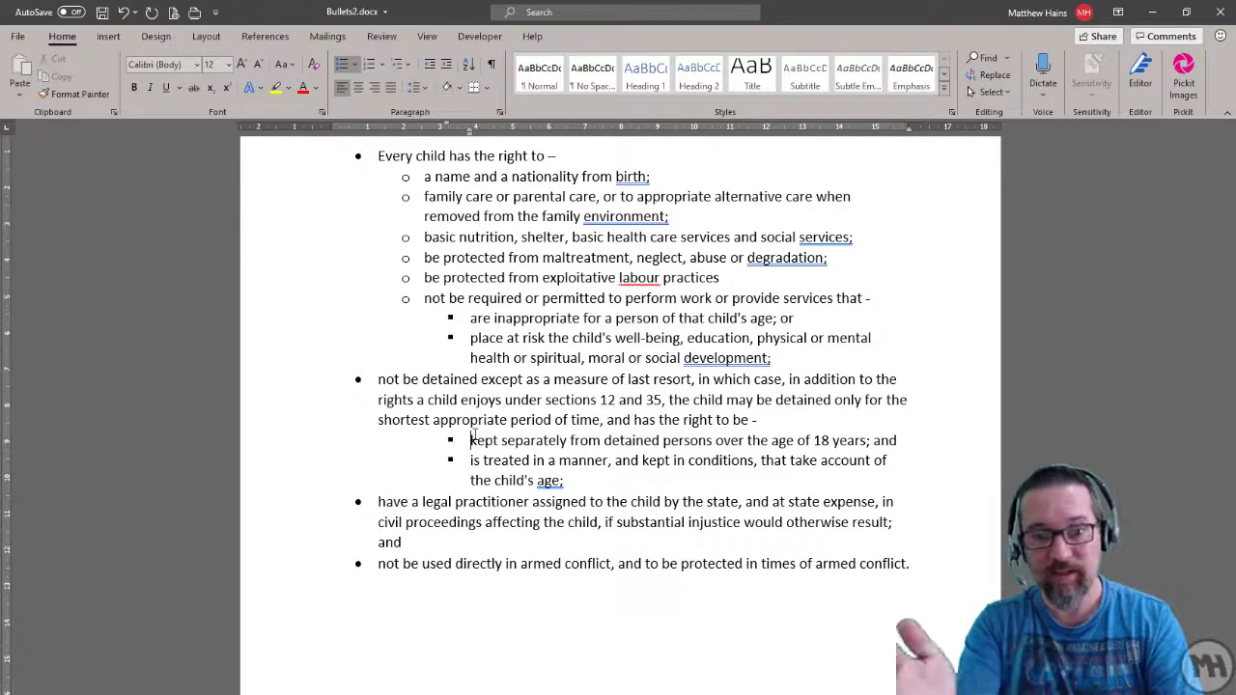